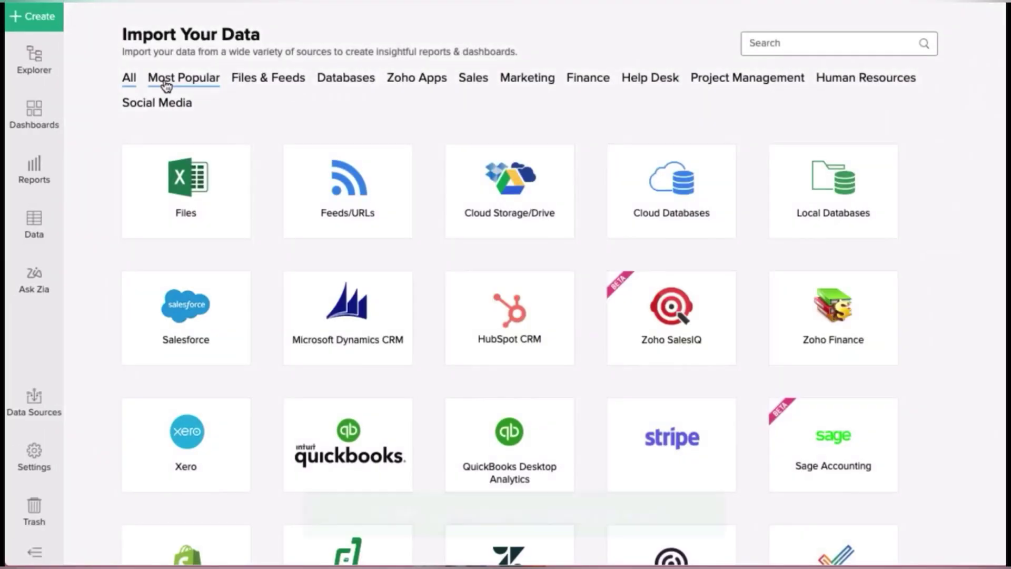
Name the snapshot 'Tickets Backlog History' and select the Current Tickets Backlog by Agent and Priority view.
scroll(255, 253, down, 10)
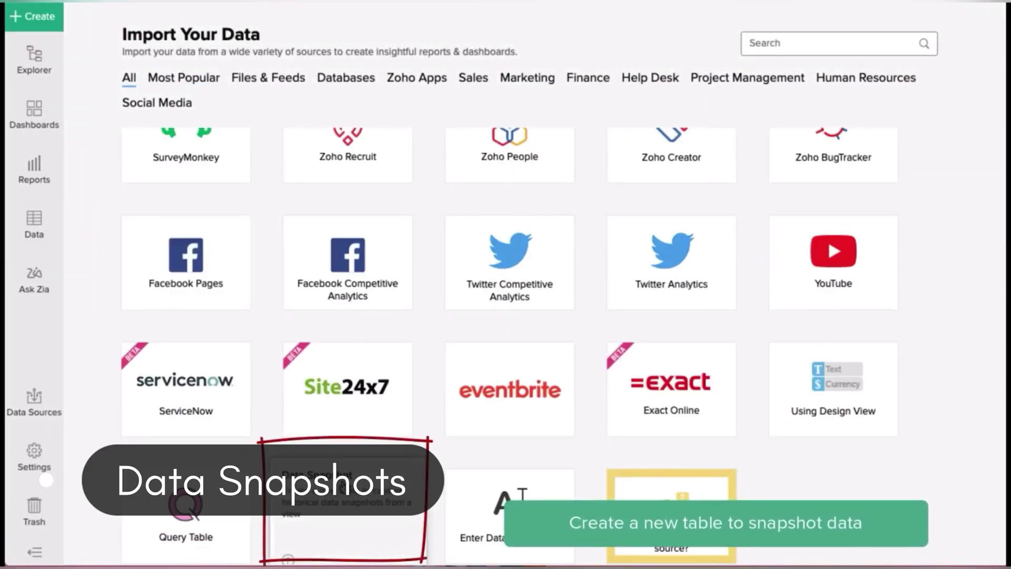
text(Tickets Backlog History)
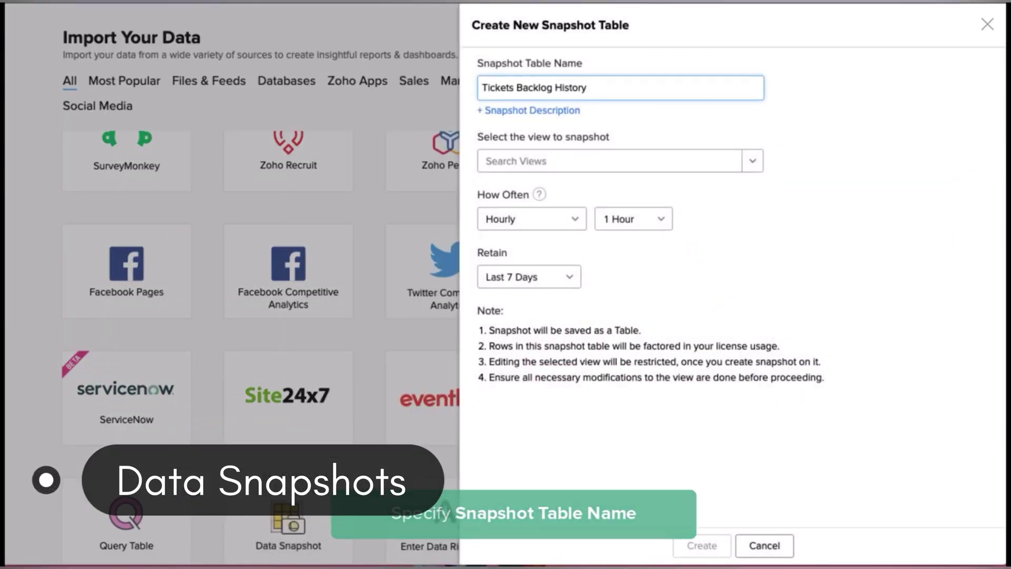
click(664, 160)
text(T)
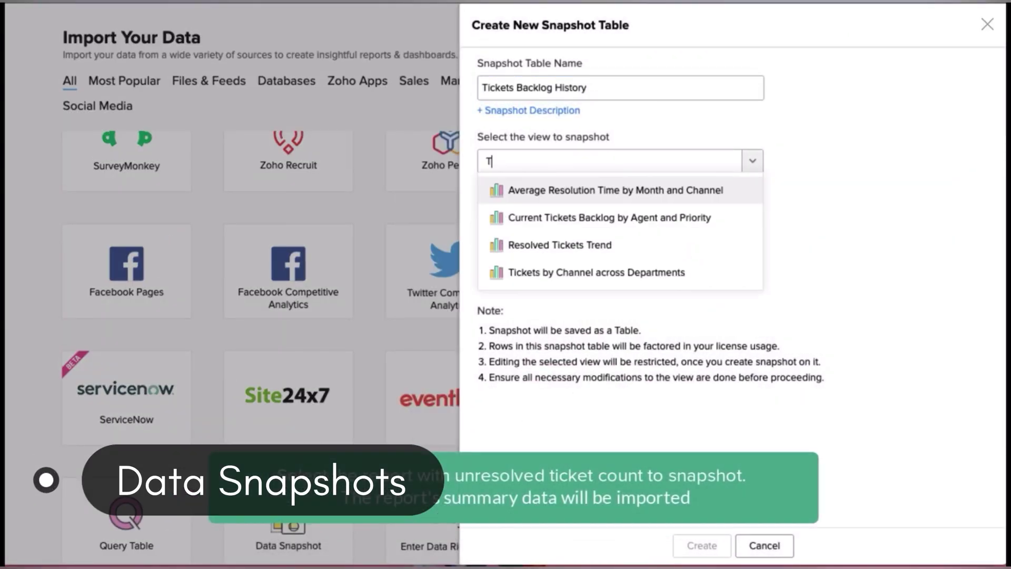
click(712, 213)
Schedule the snapshot to run daily at 06:00 and retain the last 30 days.
click(582, 224)
click(571, 266)
click(634, 219)
click(615, 386)
click(689, 219)
click(683, 242)
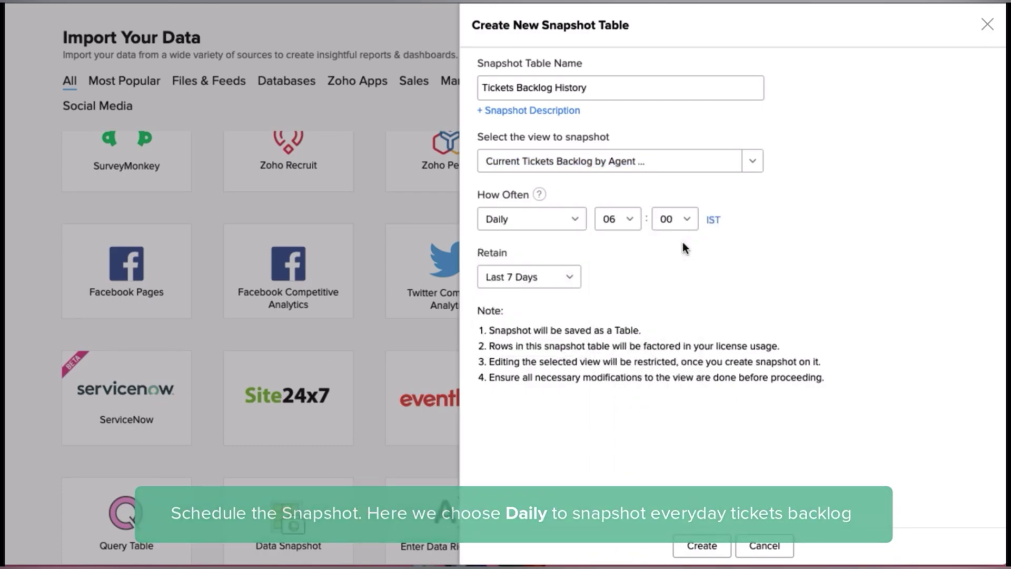
click(571, 278)
click(559, 323)
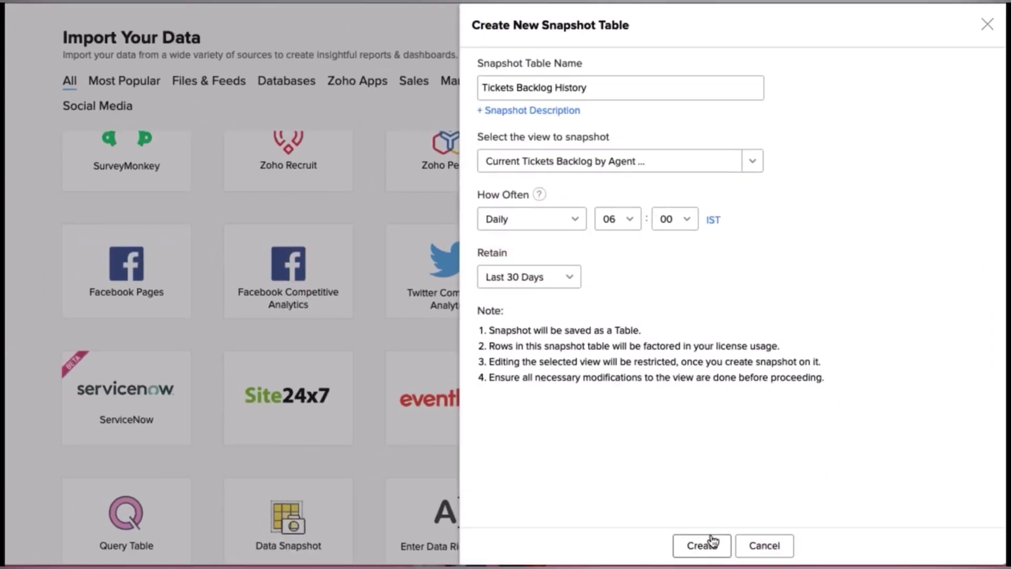
Create the snapshot table and open the new Tickets Backlog History table.
click(646, 568)
click(740, 568)
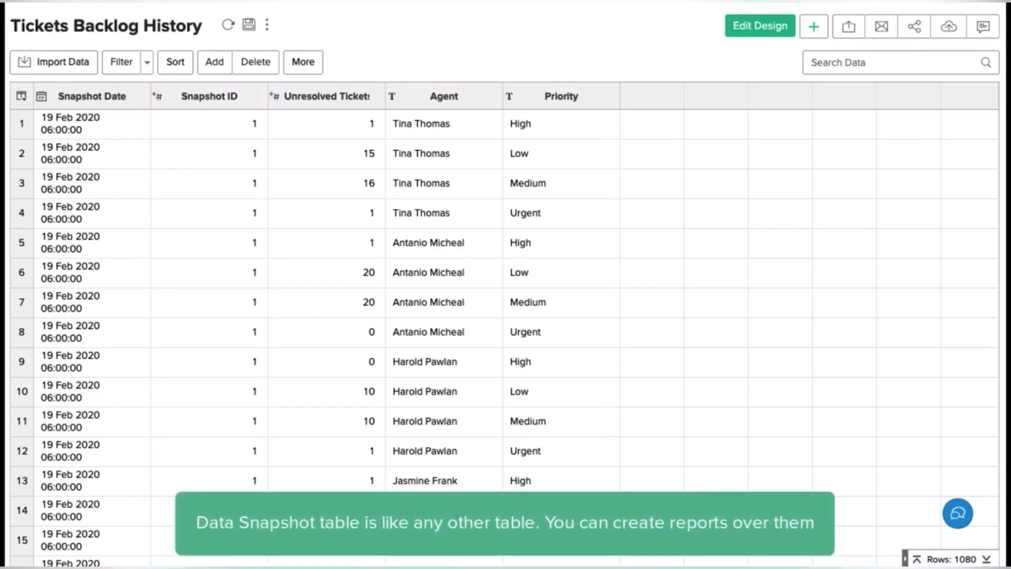
click(815, 26)
Generate a new chart of Unresolved Tickets by Snapshot Date, coloured by Priority.
click(842, 100)
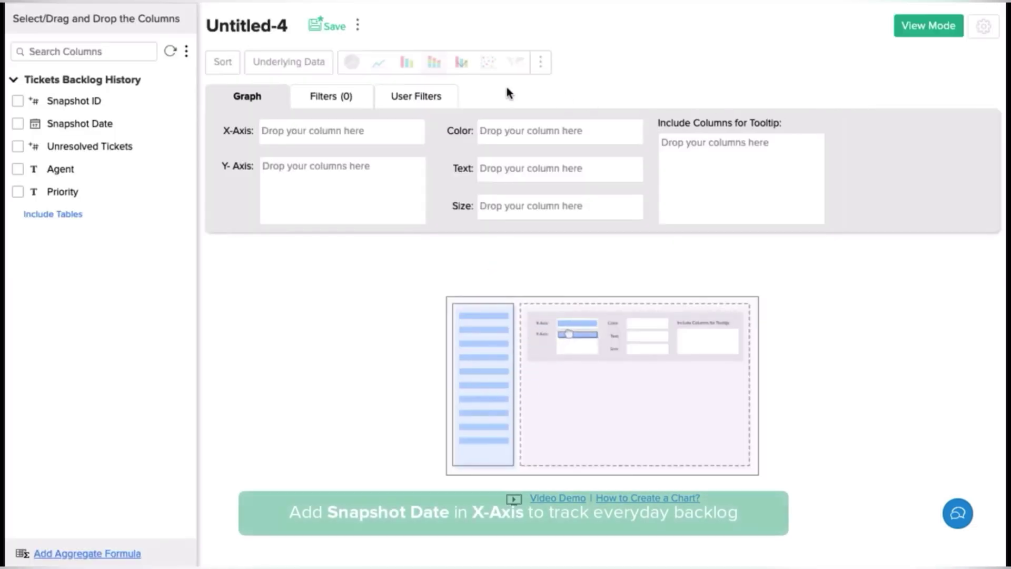
click(20, 124)
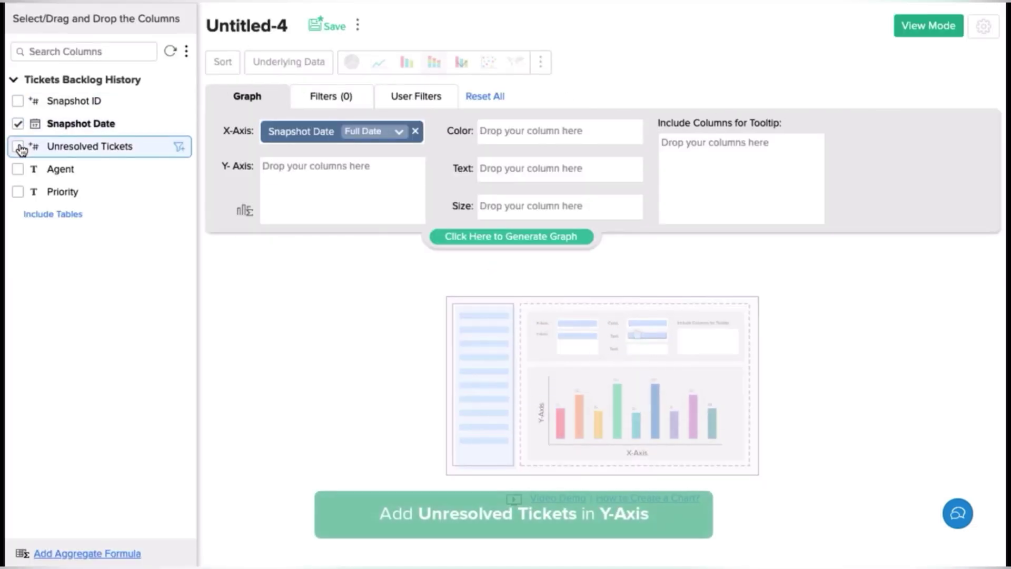
click(18, 147)
click(18, 193)
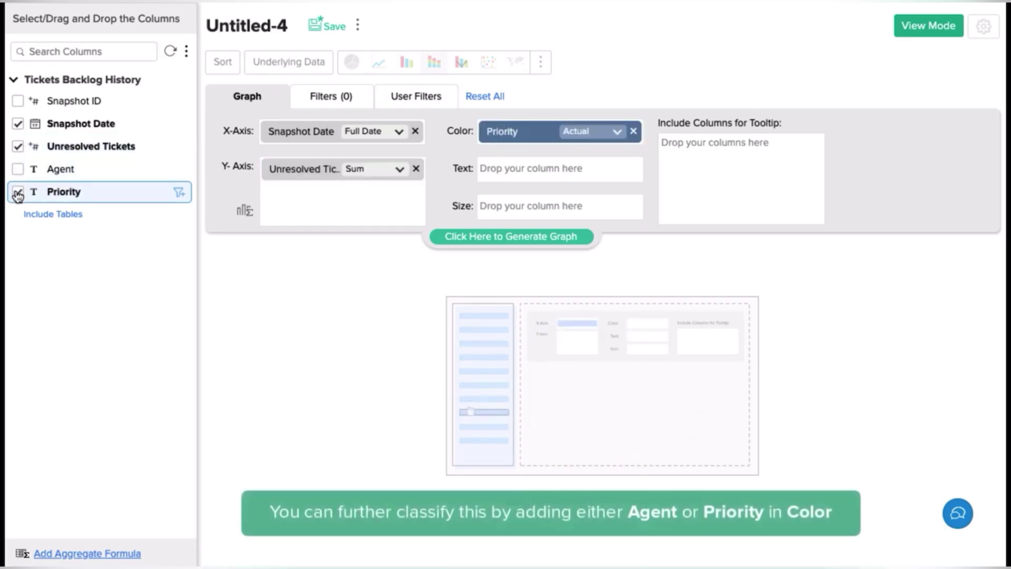
click(503, 237)
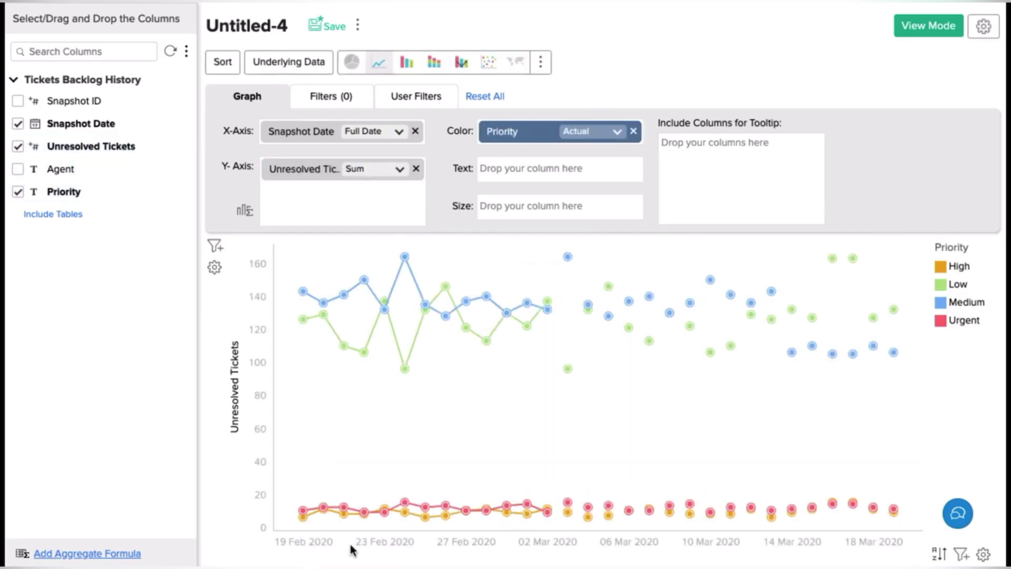
Make it a stacked bar chart and custom-sort Priority so High comes after Medium.
click(434, 63)
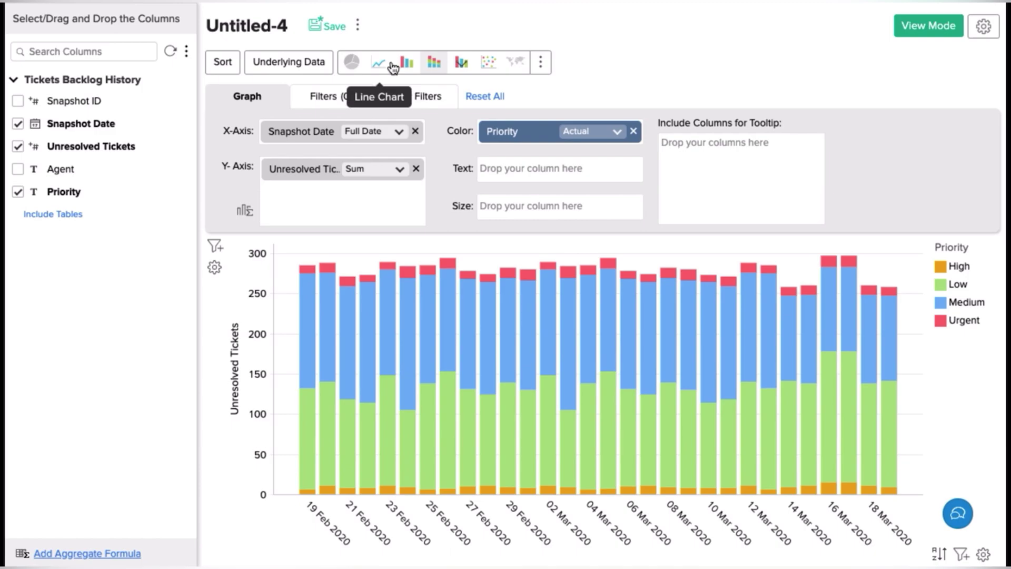
click(223, 62)
click(266, 248)
click(622, 297)
click(622, 296)
click(425, 416)
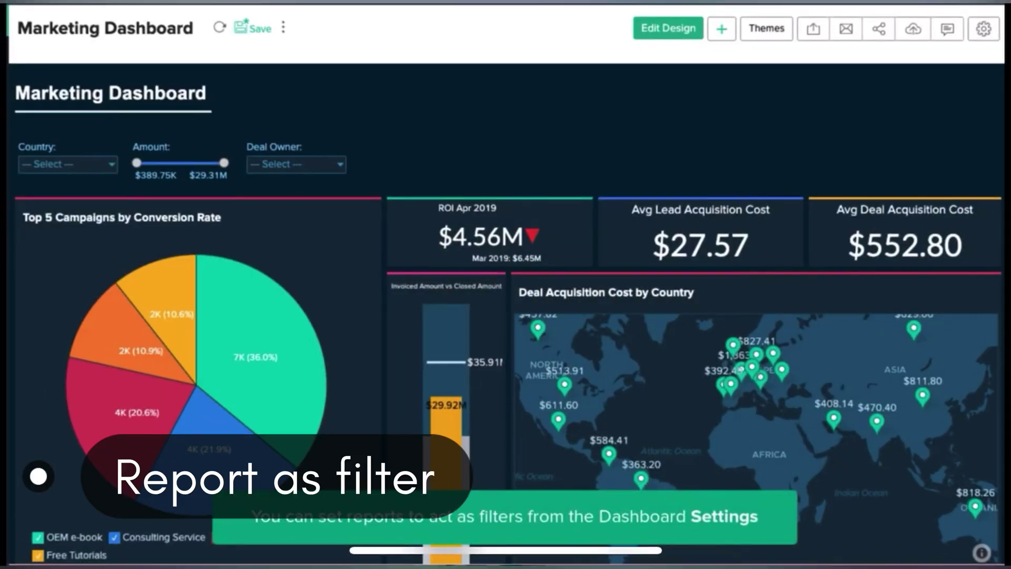
Enable reports to act as filters and filter the whole dashboard to Brazil.
click(984, 30)
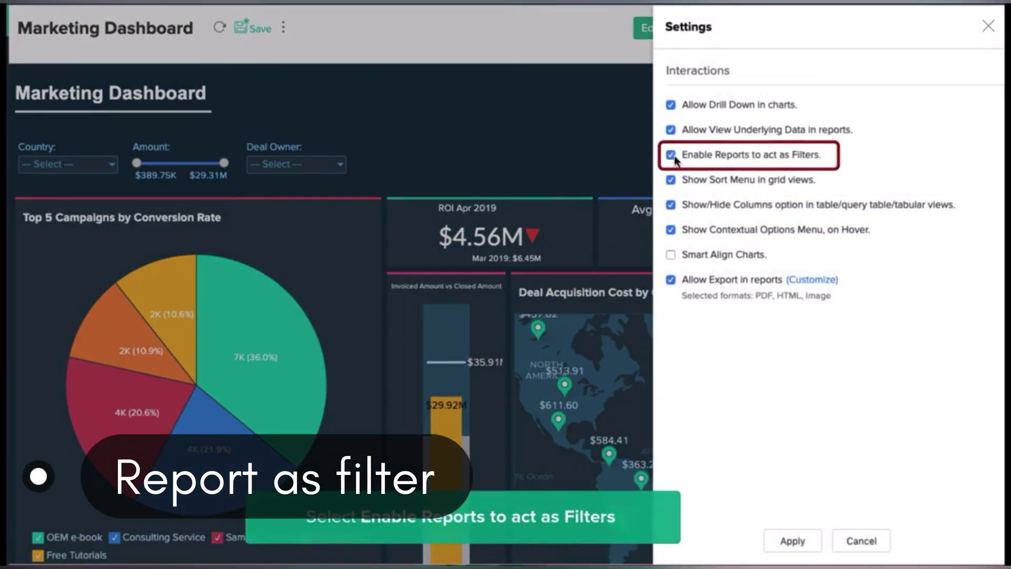
click(795, 540)
mouse_move(640, 478)
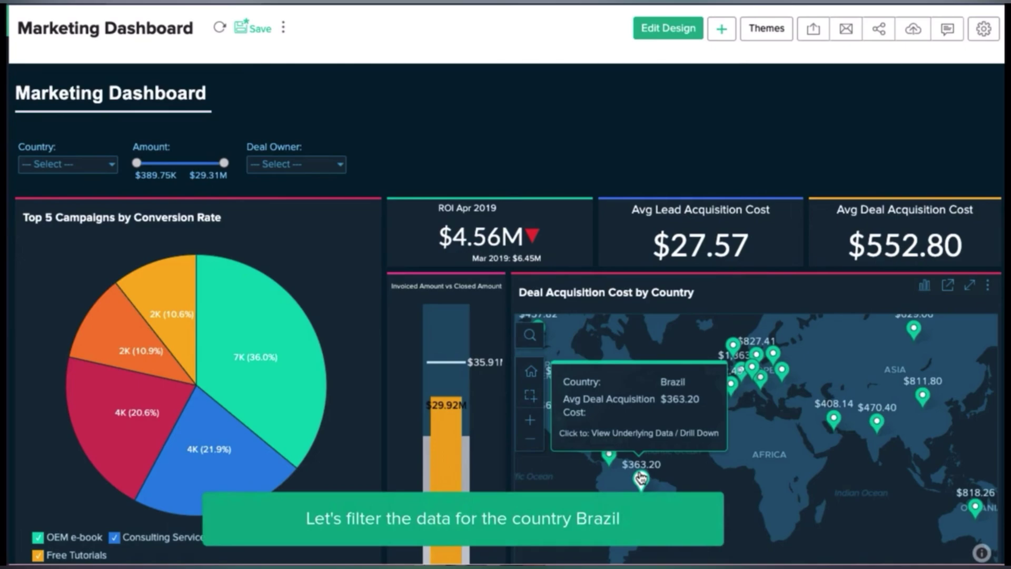
click(640, 478)
click(640, 420)
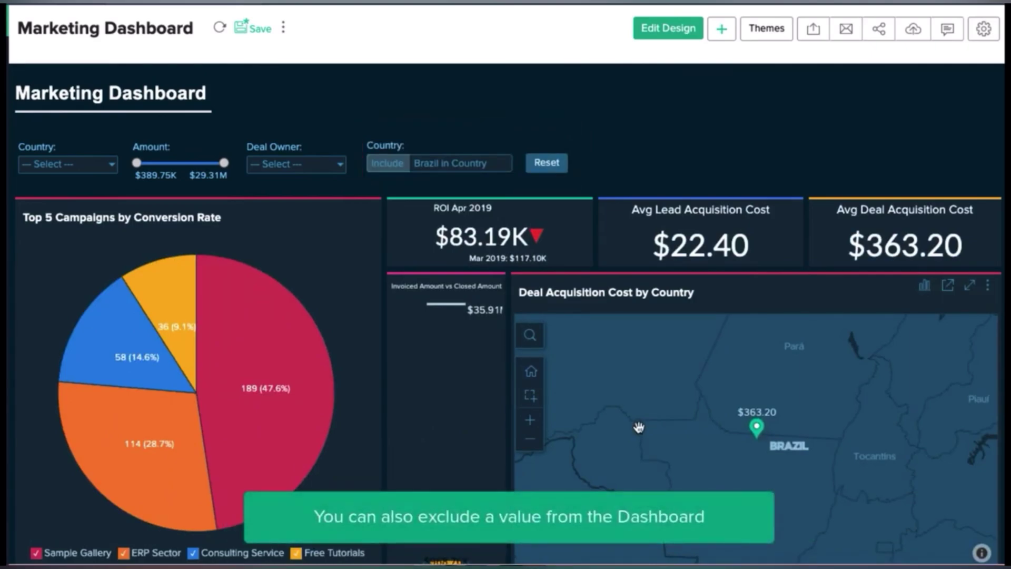
Exclude Sample Gallery from the dashboard, then reset the Brazil and Sample Gallery filters.
click(289, 416)
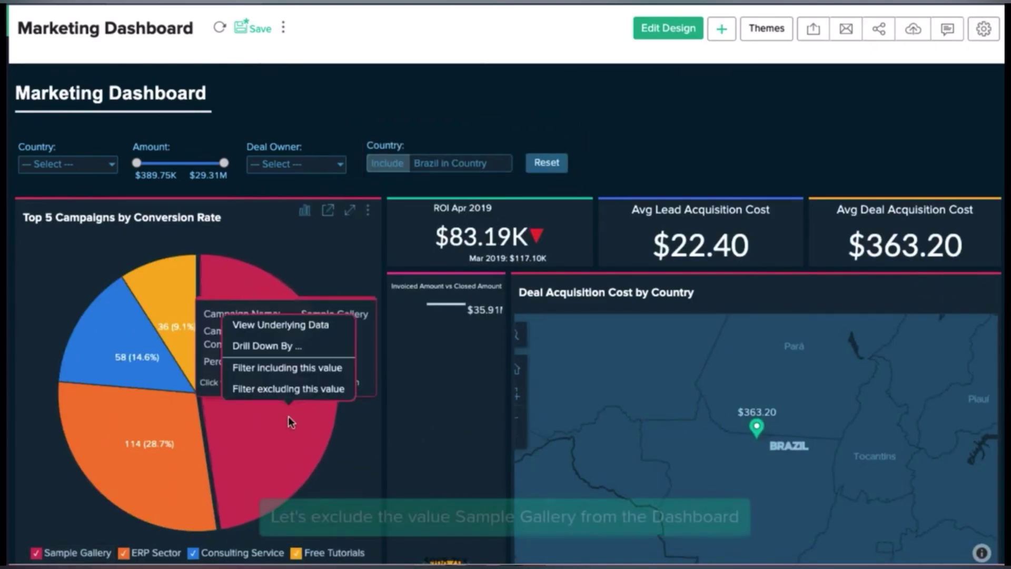
click(294, 389)
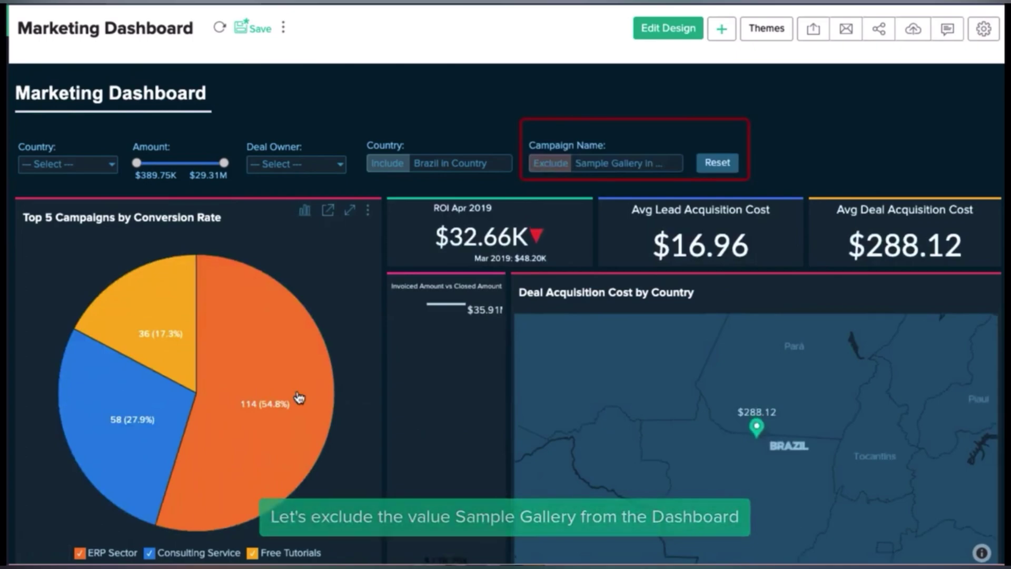
click(703, 164)
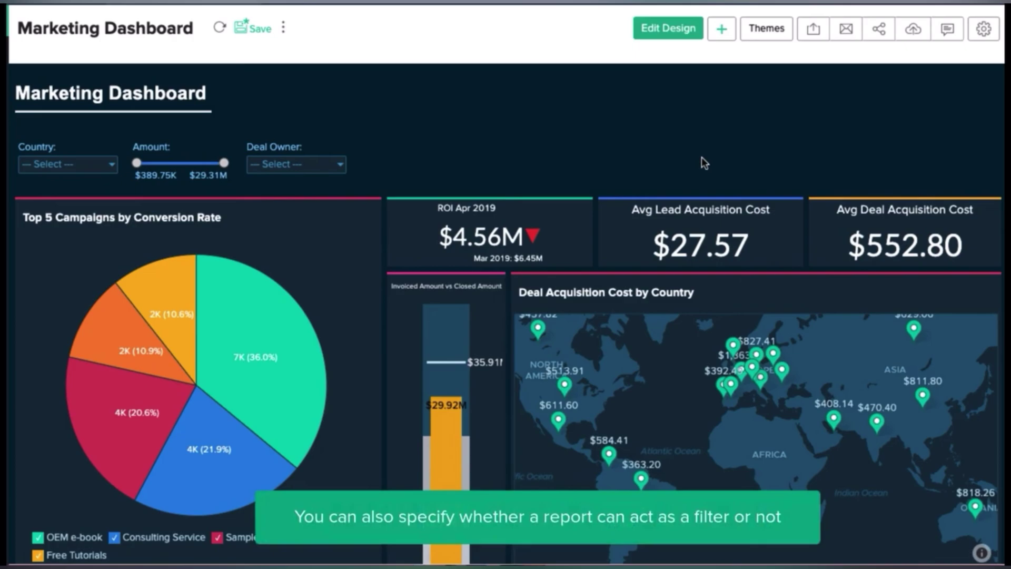
click(668, 28)
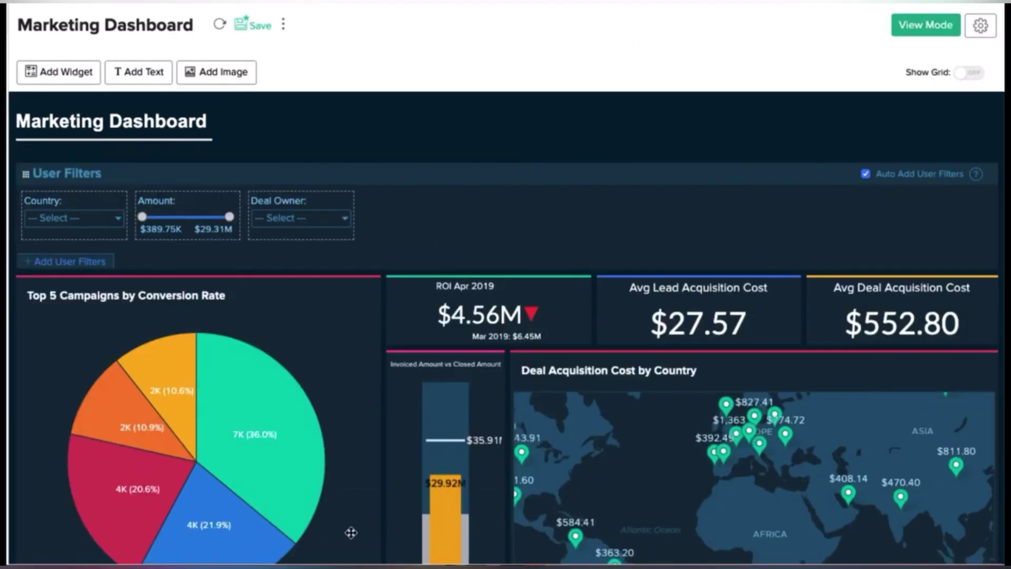
Change the campaigns pie widget's display options and return the dashboard to view mode.
click(362, 301)
click(332, 368)
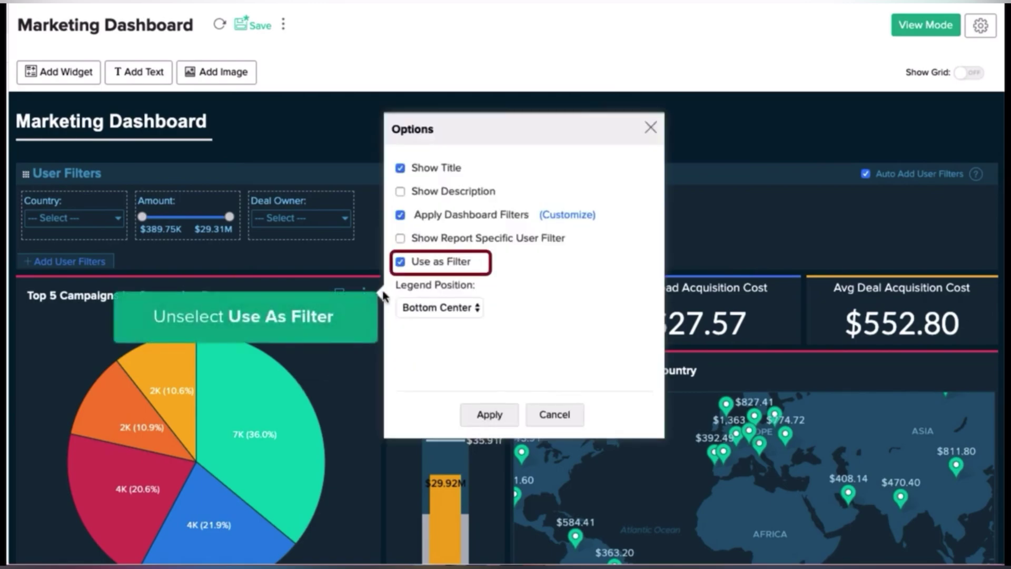
click(490, 414)
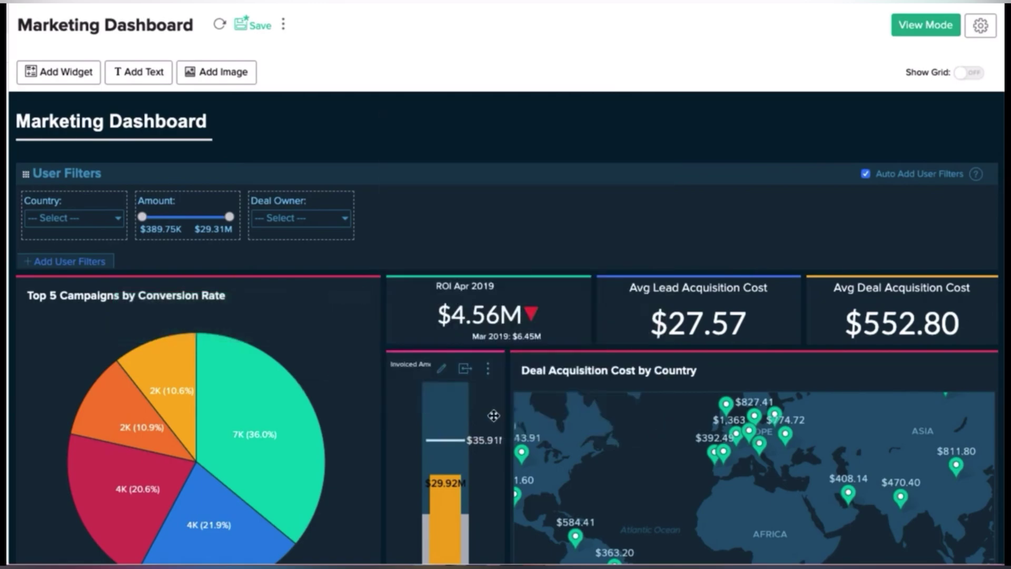
click(925, 25)
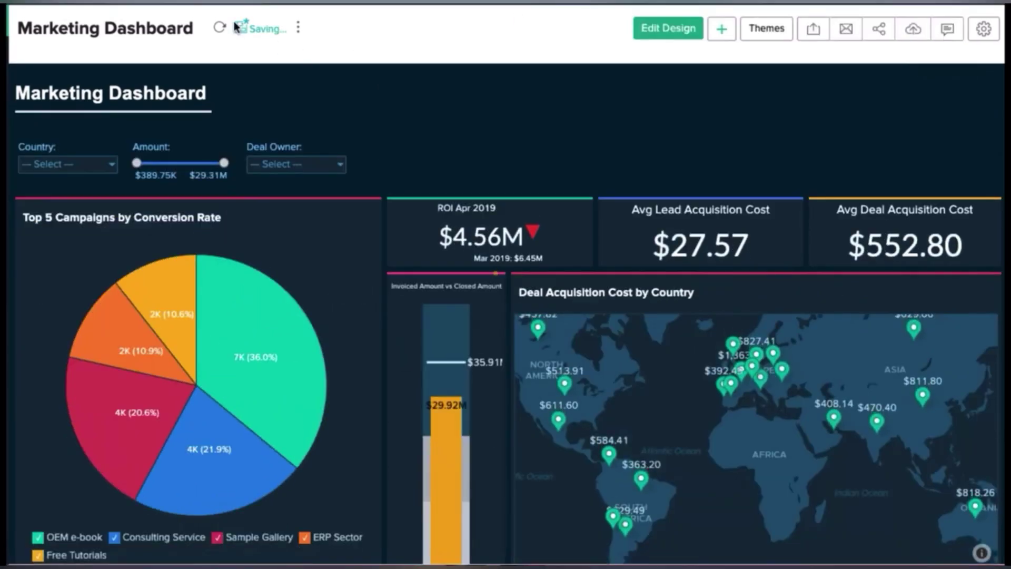
Filter the dashboard to include only Brazil using the Deal Acquisition Cost by Country map.
click(274, 322)
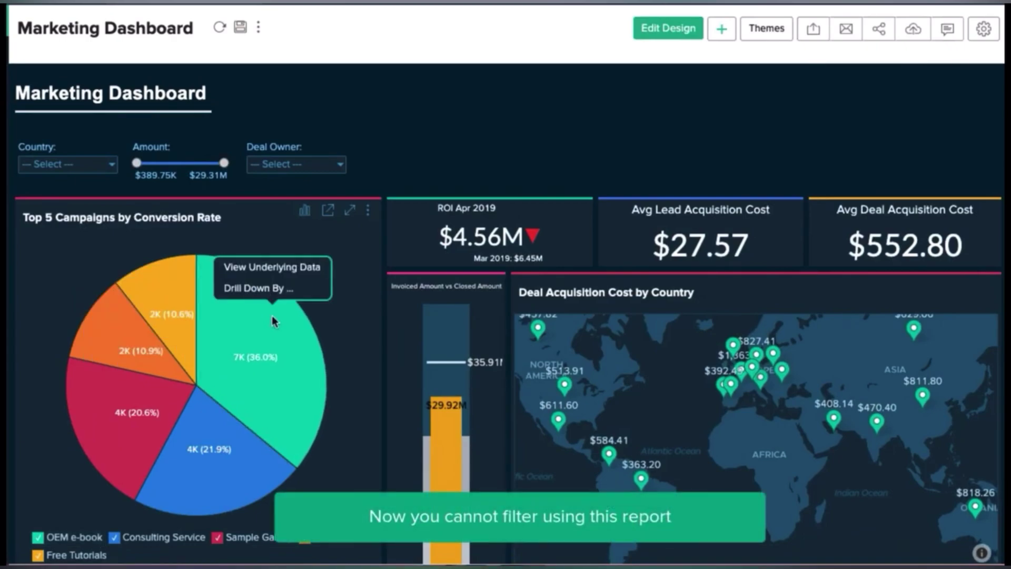
click(640, 477)
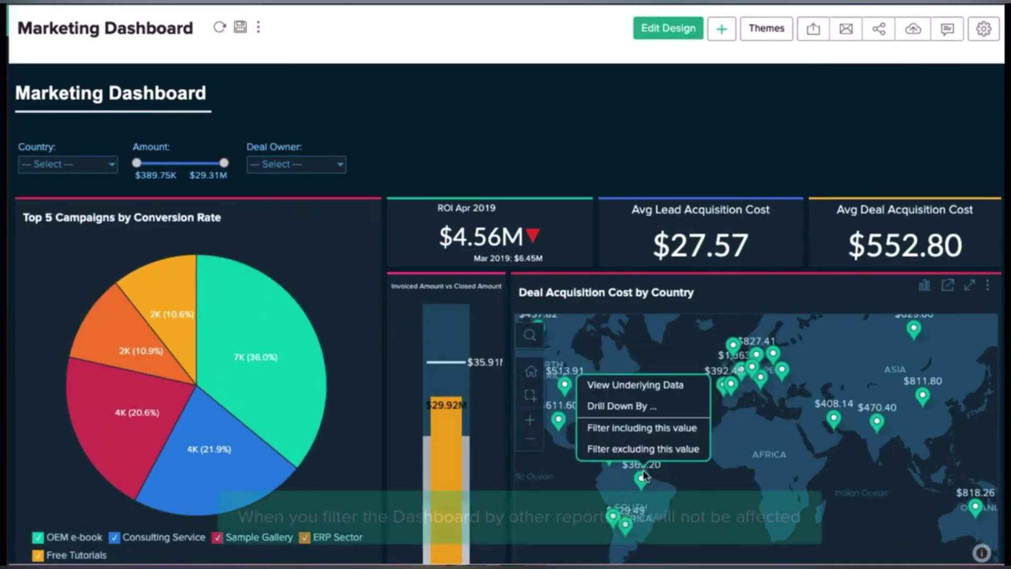
click(637, 425)
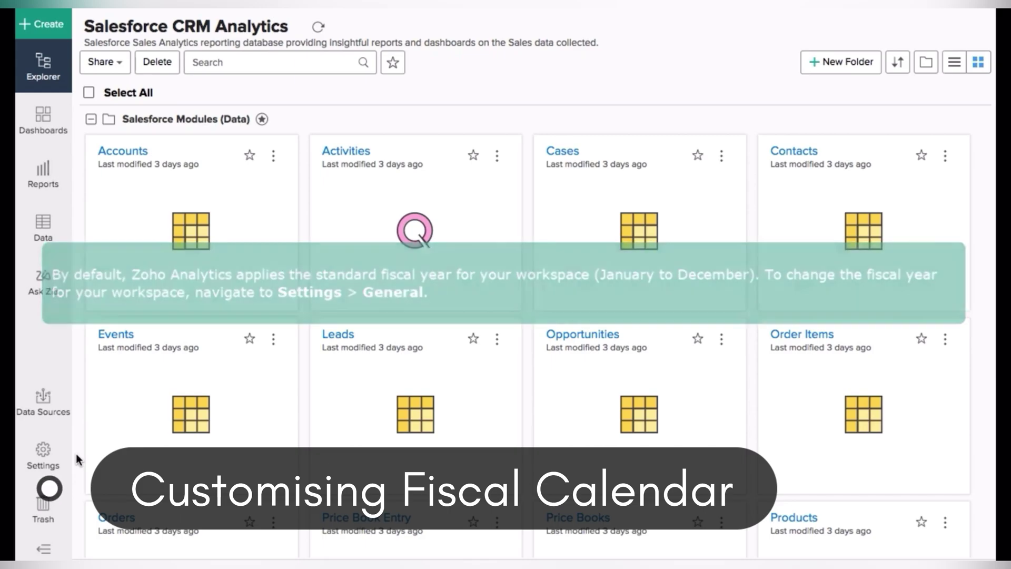
click(52, 457)
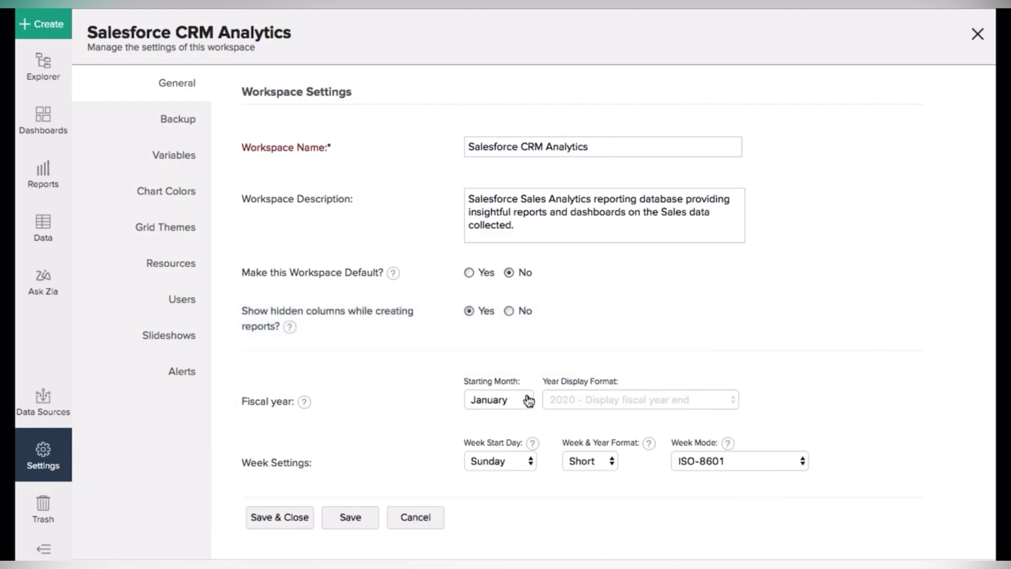
Start the fiscal year in February and label fiscal years by their start year (2019 format).
click(526, 399)
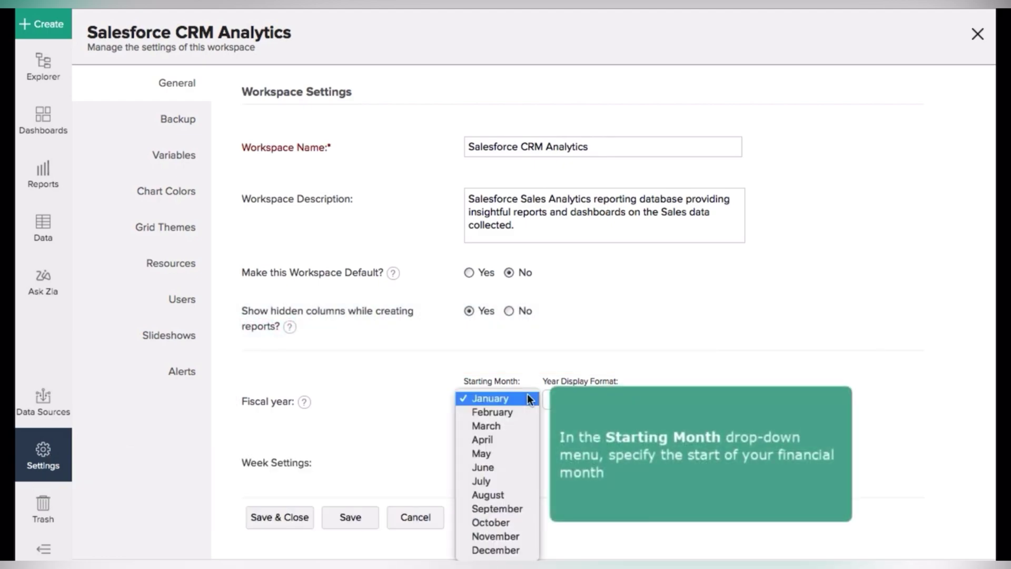
click(519, 412)
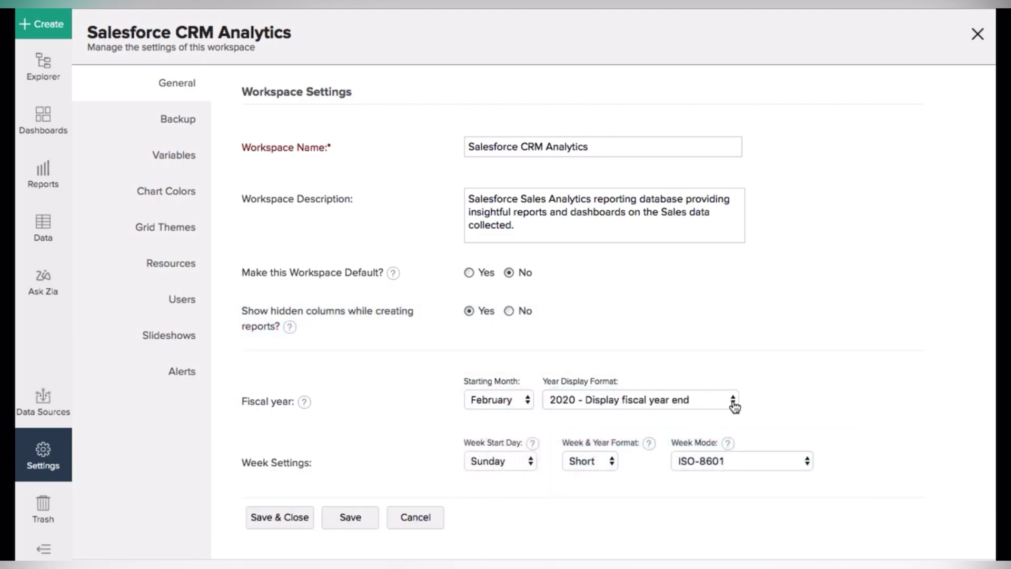
click(734, 405)
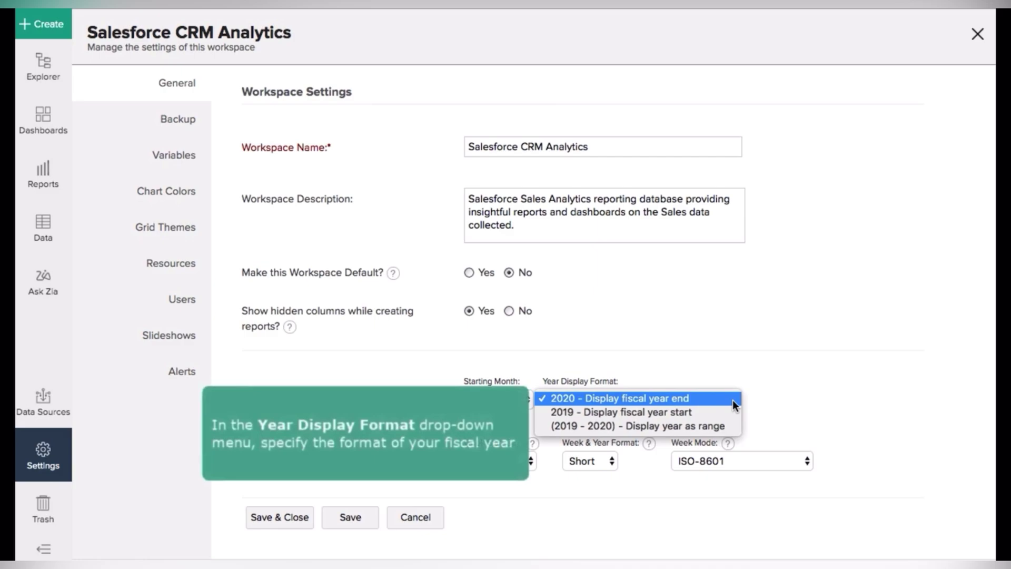
click(729, 411)
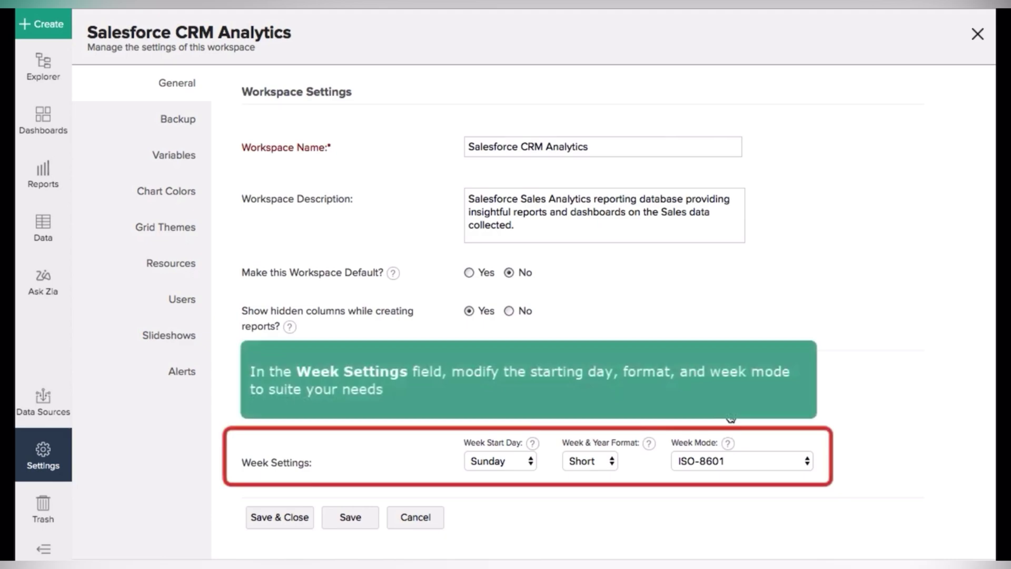
Set weeks to start on Monday with Medium week and year format.
mouse_move(534, 445)
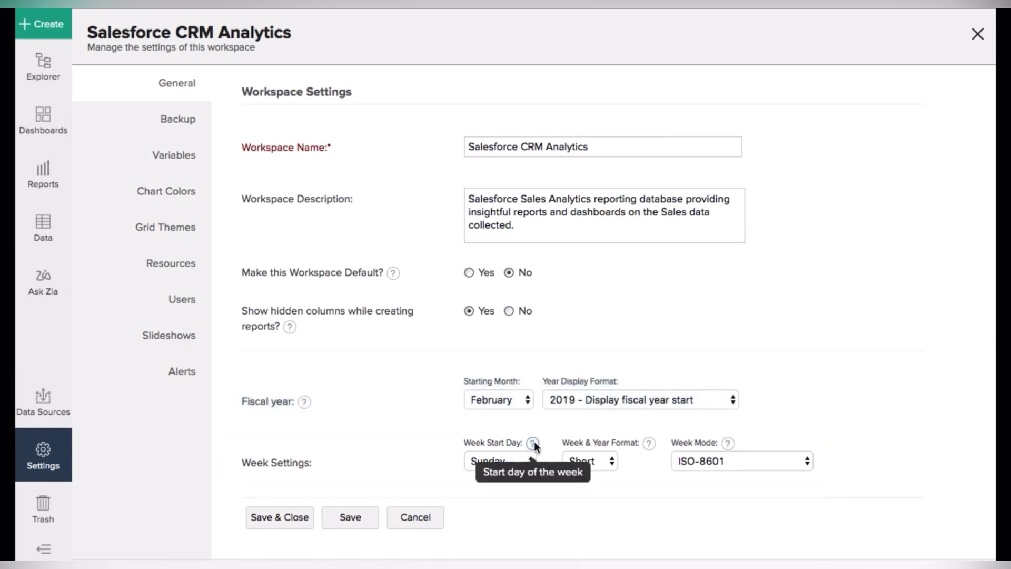
click(523, 463)
click(521, 474)
mouse_move(650, 445)
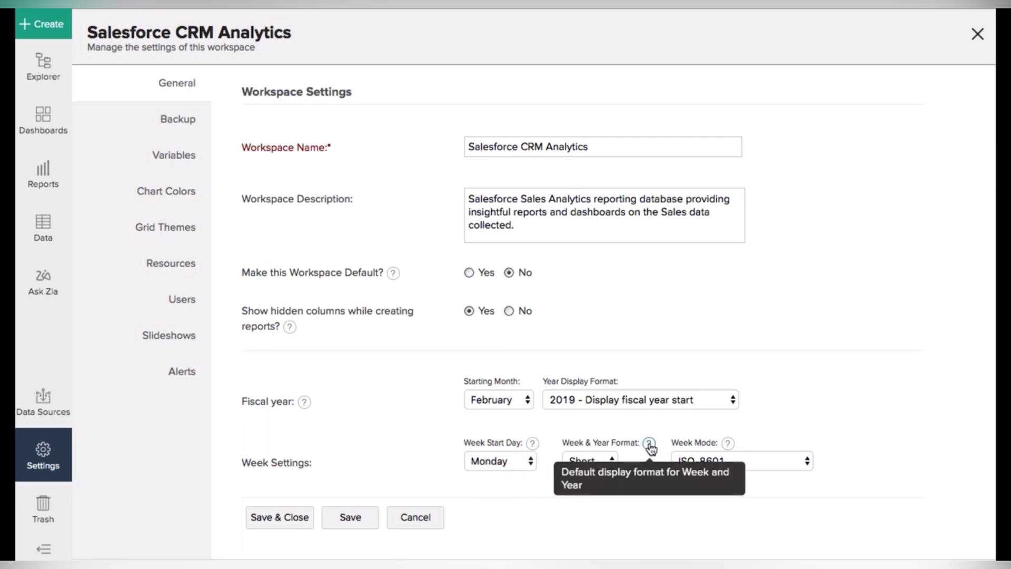
click(606, 460)
click(605, 472)
mouse_move(728, 445)
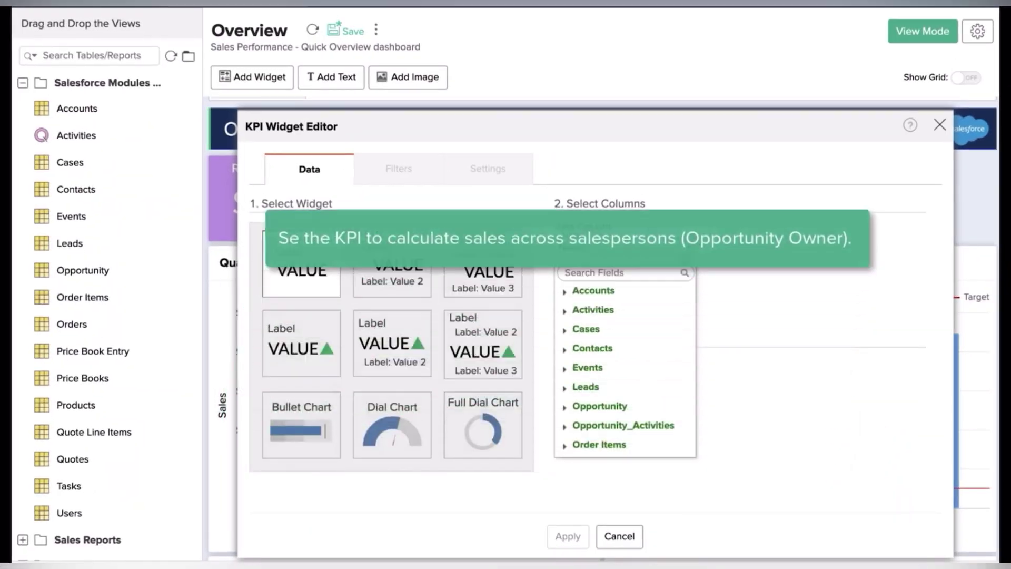
click(651, 271)
Use Amount (Sum) grouped by Opportunity Owner, with Max as the primary value.
text(amo)
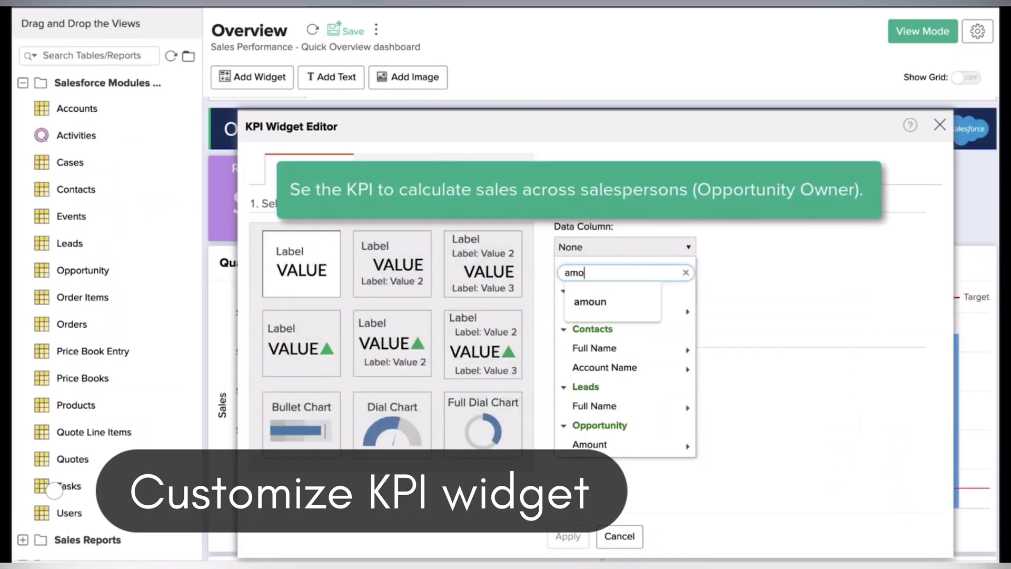
text(unt)
mouse_move(639, 316)
click(738, 314)
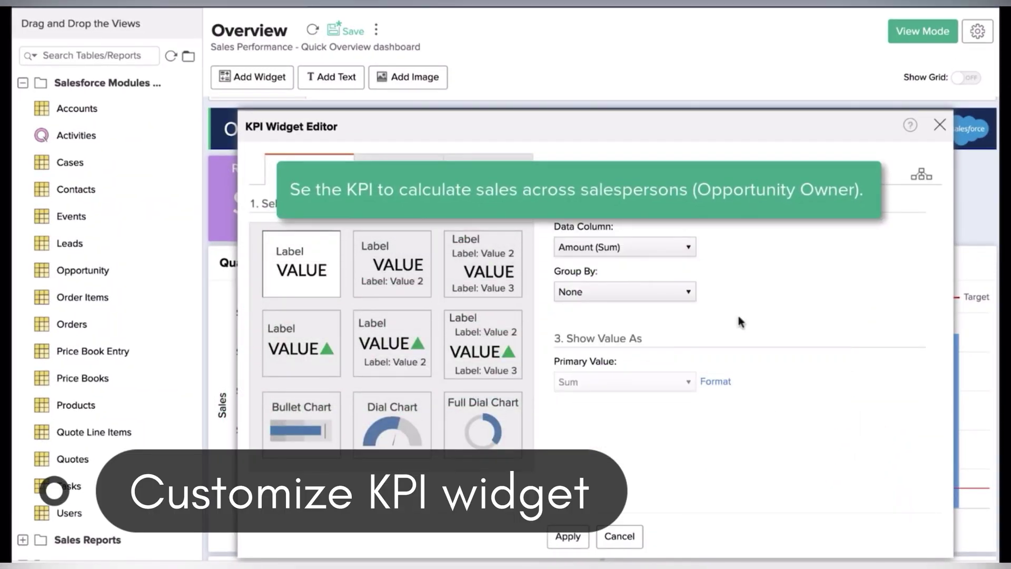
click(687, 293)
click(662, 485)
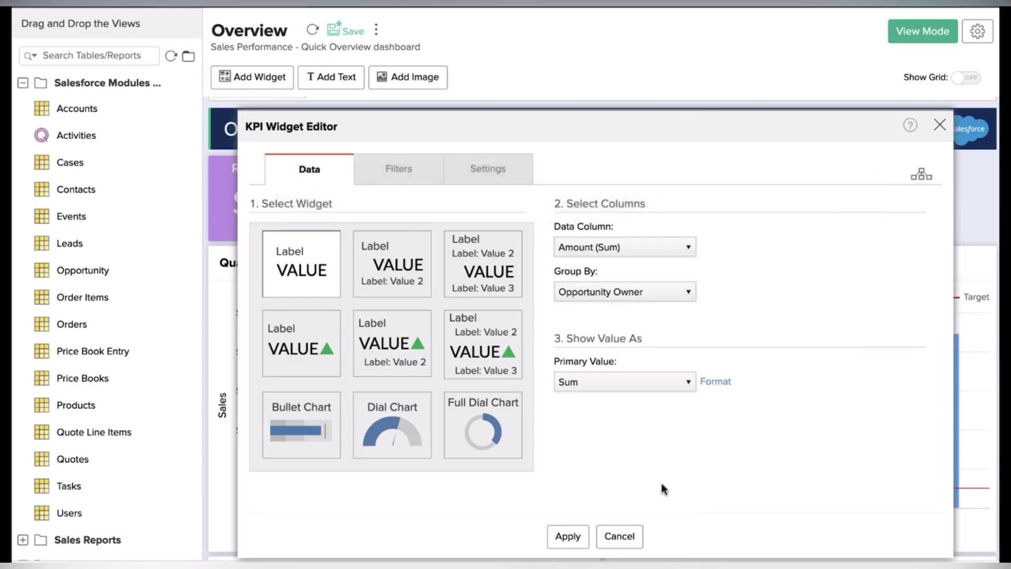
click(662, 380)
click(645, 426)
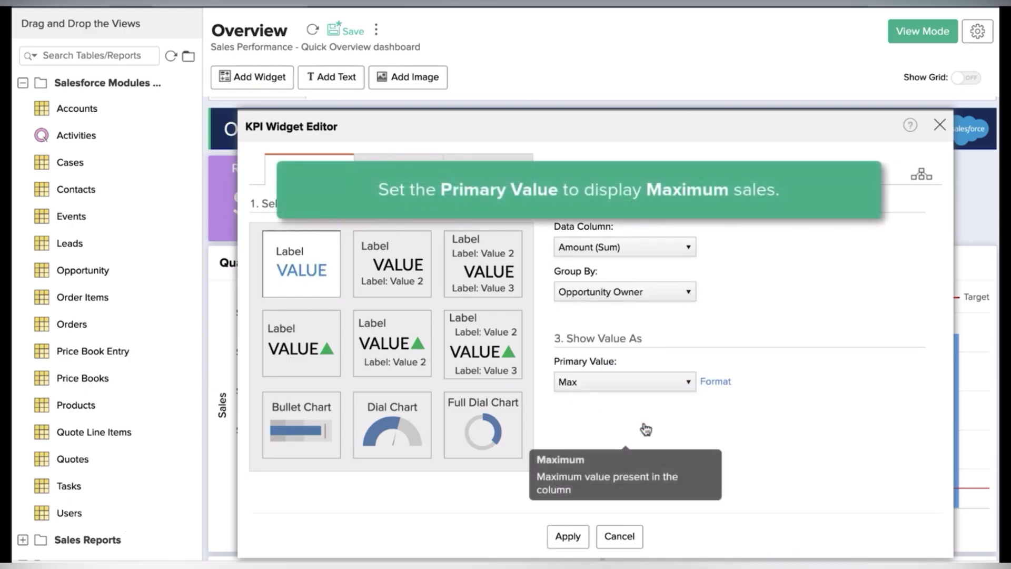
Add a Closing Date filter set to the relative period This Month.
click(397, 167)
drag(187, 296, 337, 247)
click(363, 233)
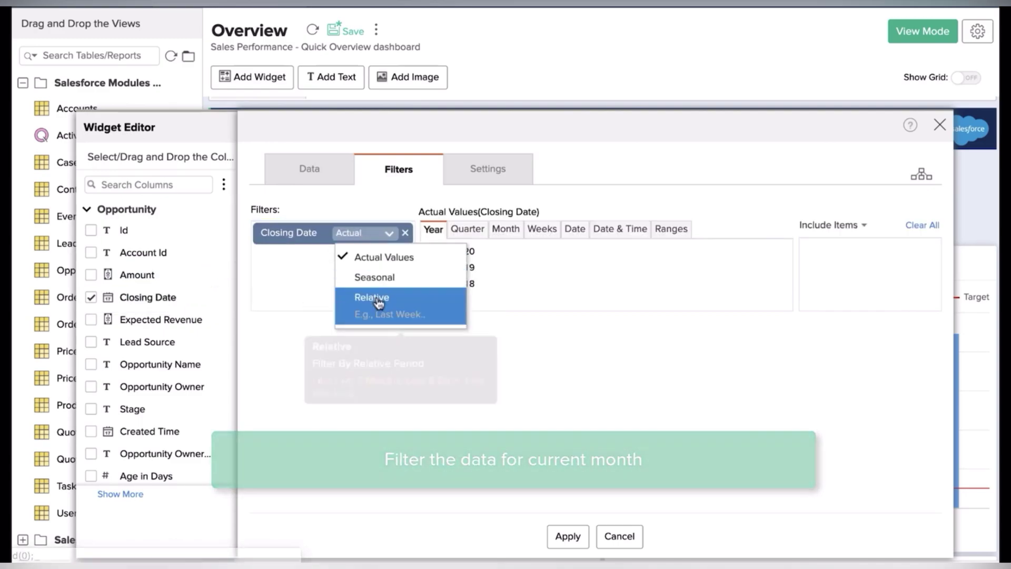
click(378, 299)
click(552, 228)
click(433, 252)
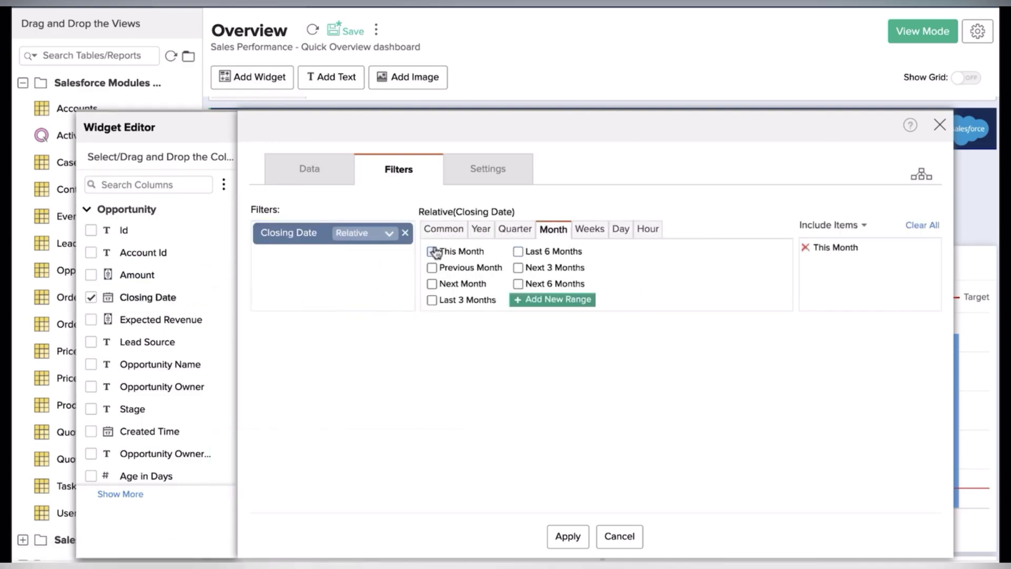
click(472, 174)
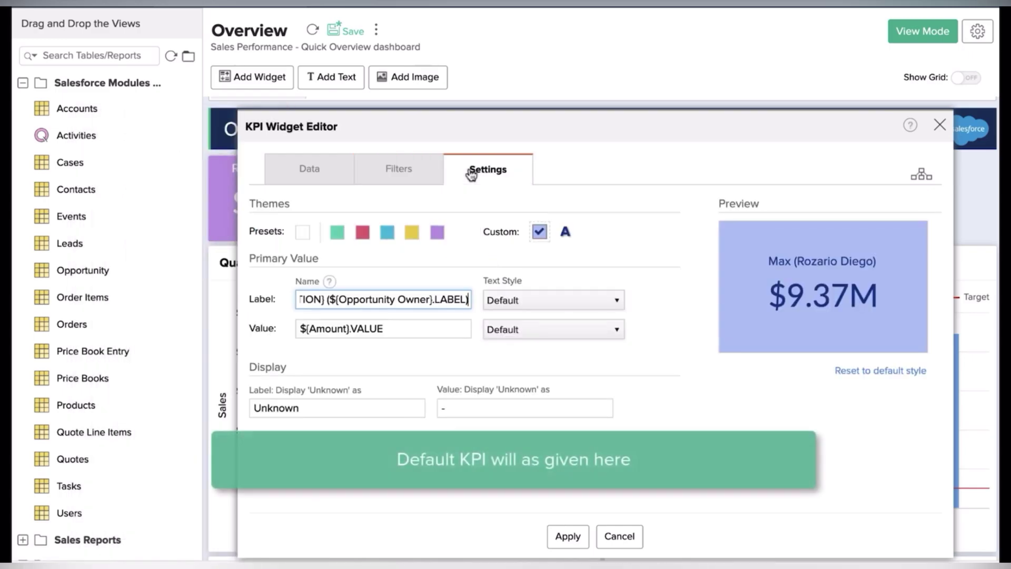
Label the KPI 'Salesperson of the Month' and show the salesperson's name as its value.
triple_click(422, 298)
text(Salesperson of the Month)
click(419, 327)
key(ctrl+a)
key(BackSpace)
text($)
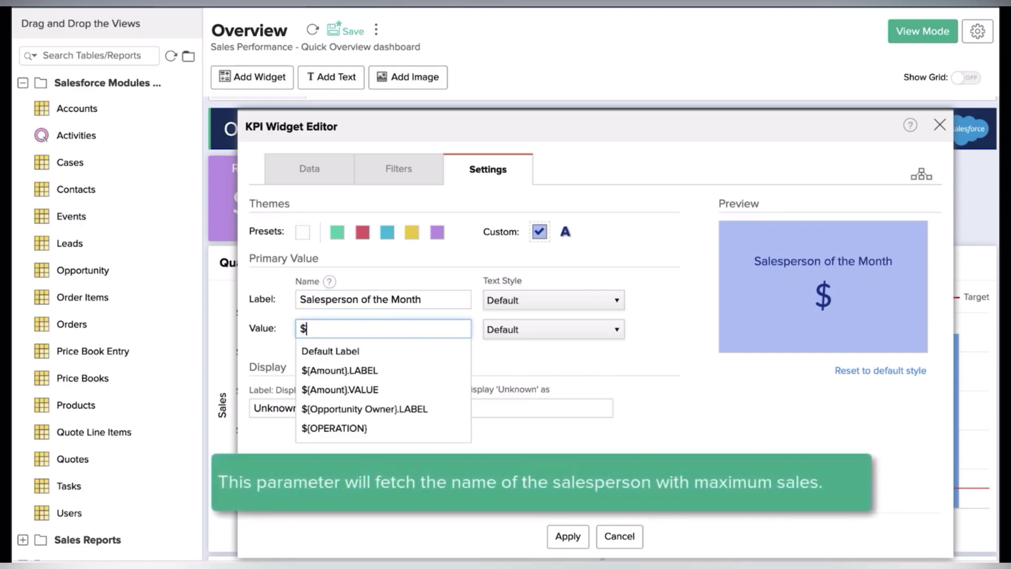
click(376, 406)
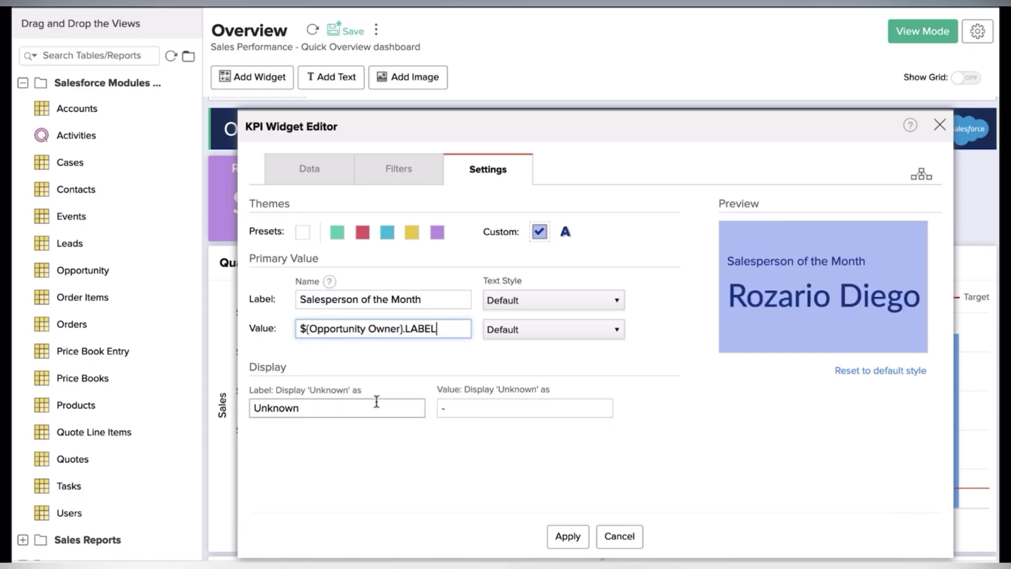
Choose a layout with secondary values and set the secondary aggregation to Max.
click(325, 167)
click(418, 282)
click(605, 433)
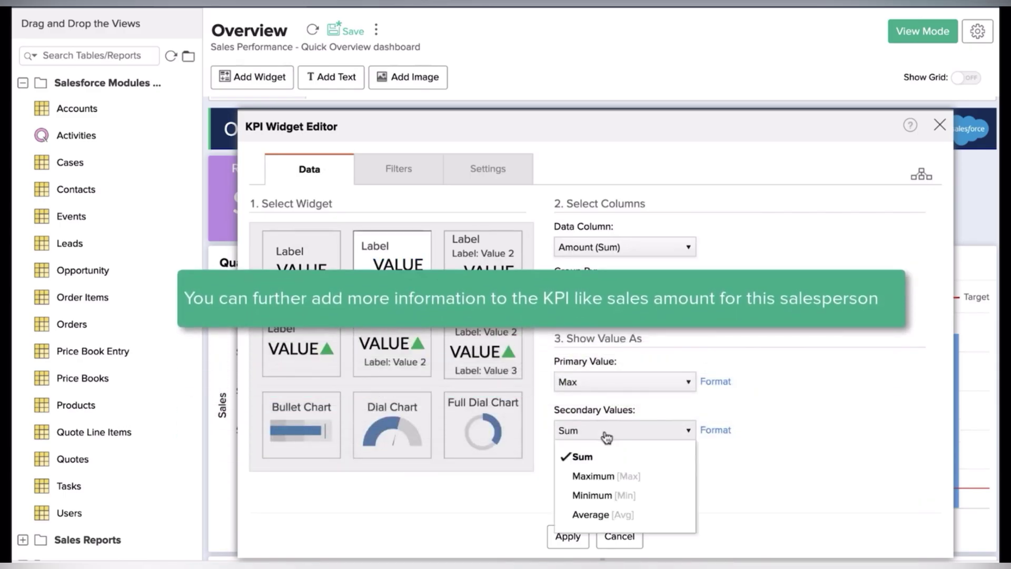
click(614, 476)
Set the secondary label to 'Amount: $' followed by the Amount value, and apply.
click(487, 170)
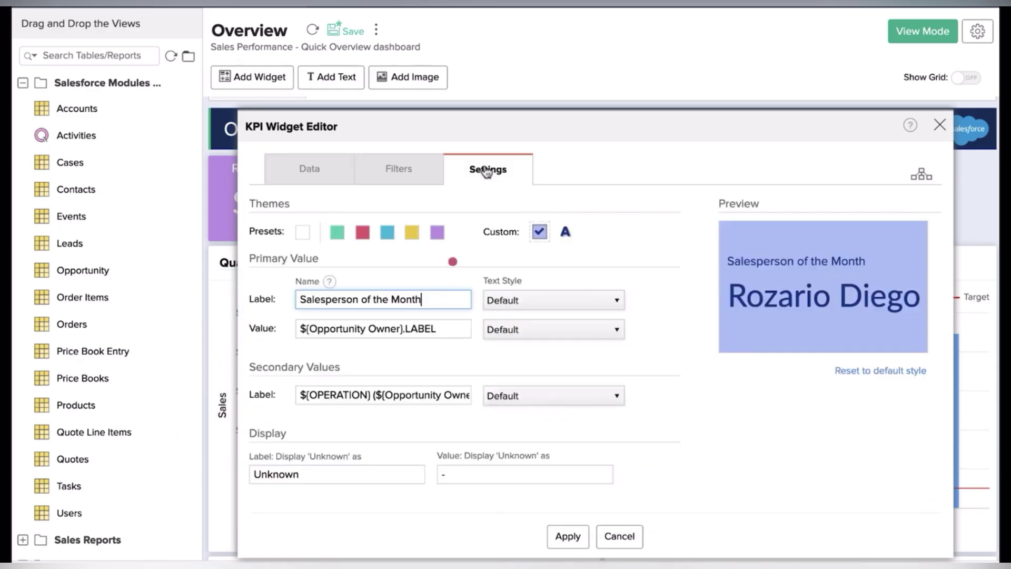
click(412, 395)
key(ctrl+a)
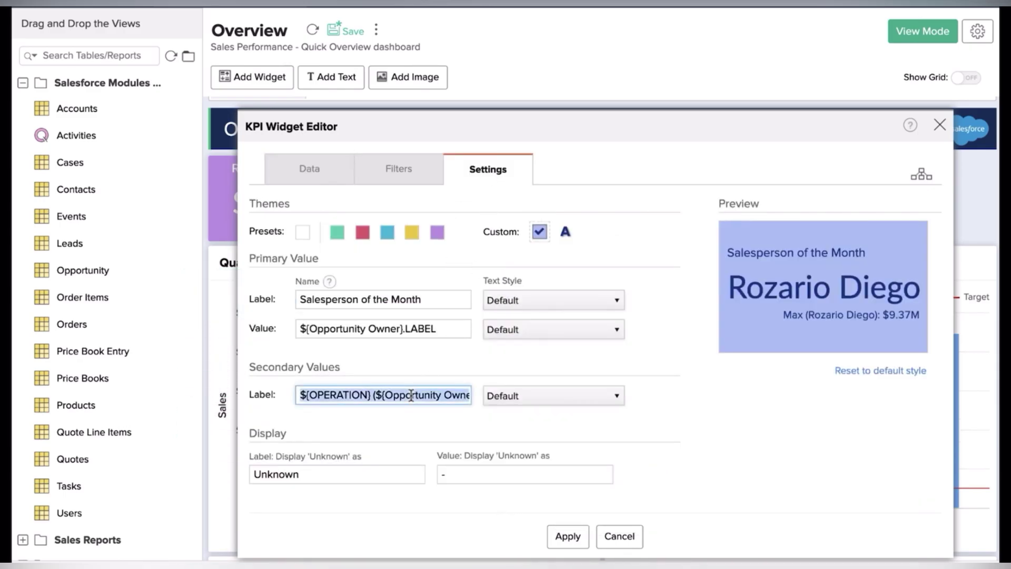
text(Amount: $)
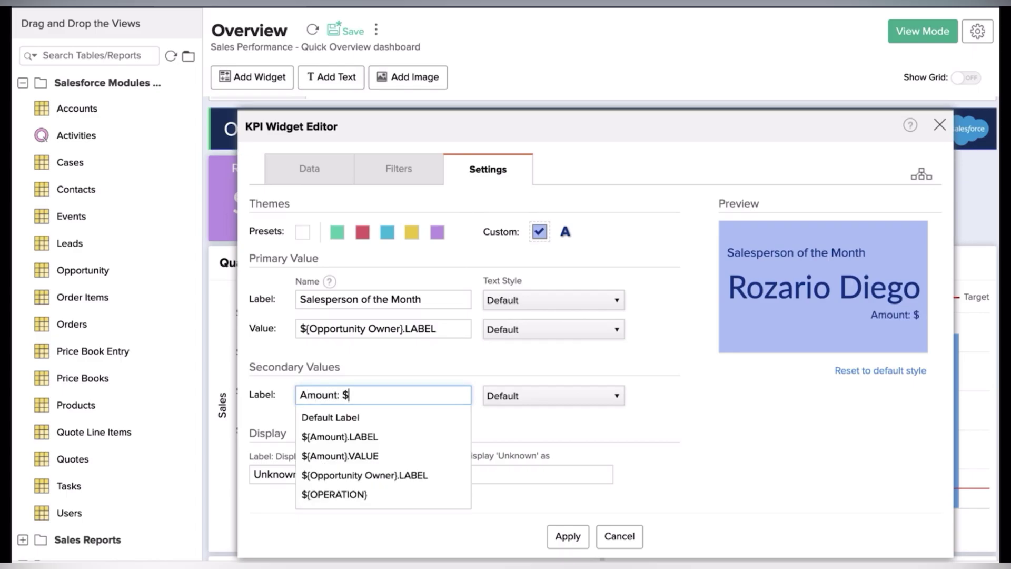
click(426, 454)
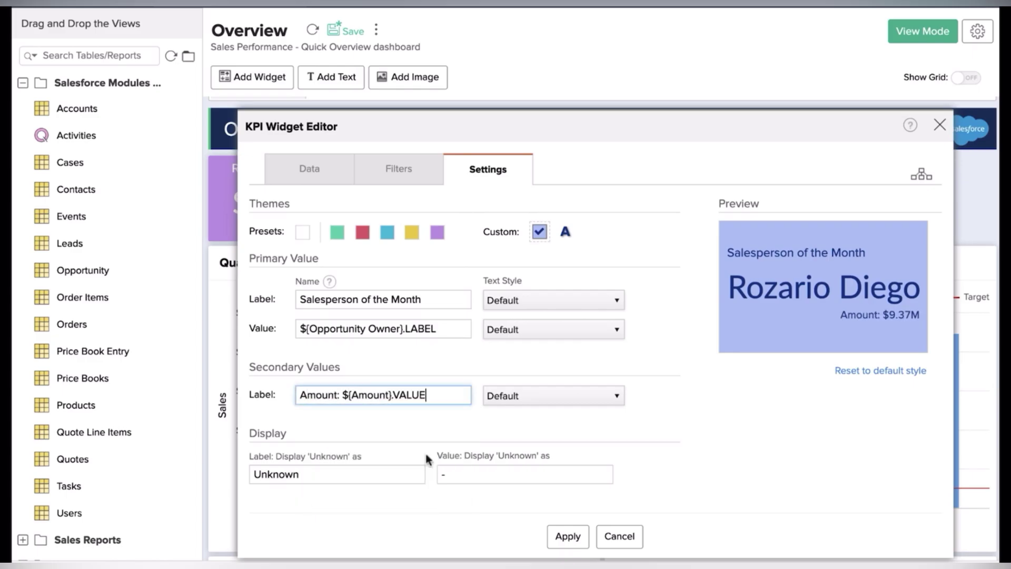
click(569, 535)
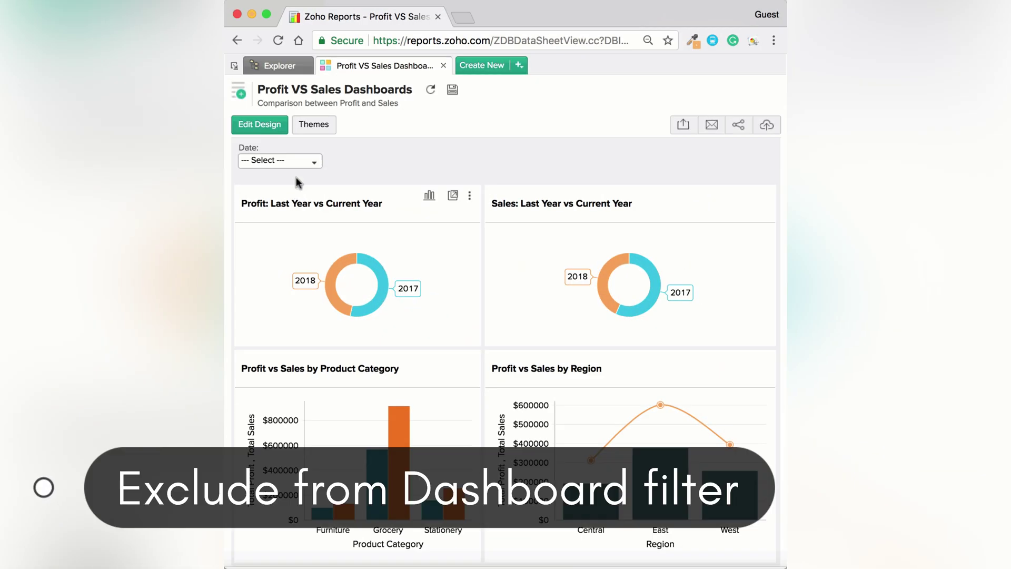
Set the Profit VS Sales dashboard's Date filter to 2018.
click(296, 163)
click(300, 193)
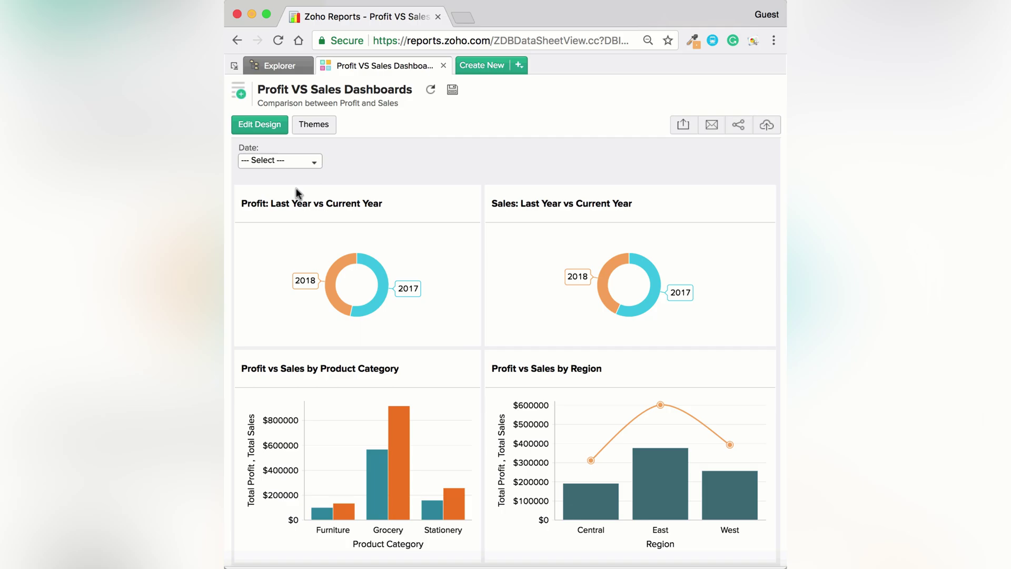
click(298, 163)
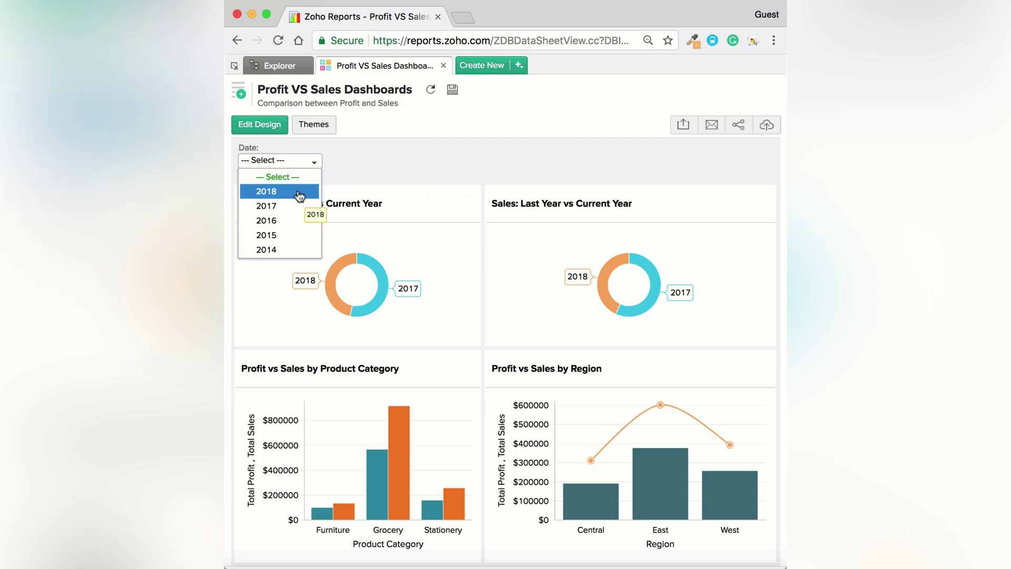
click(298, 192)
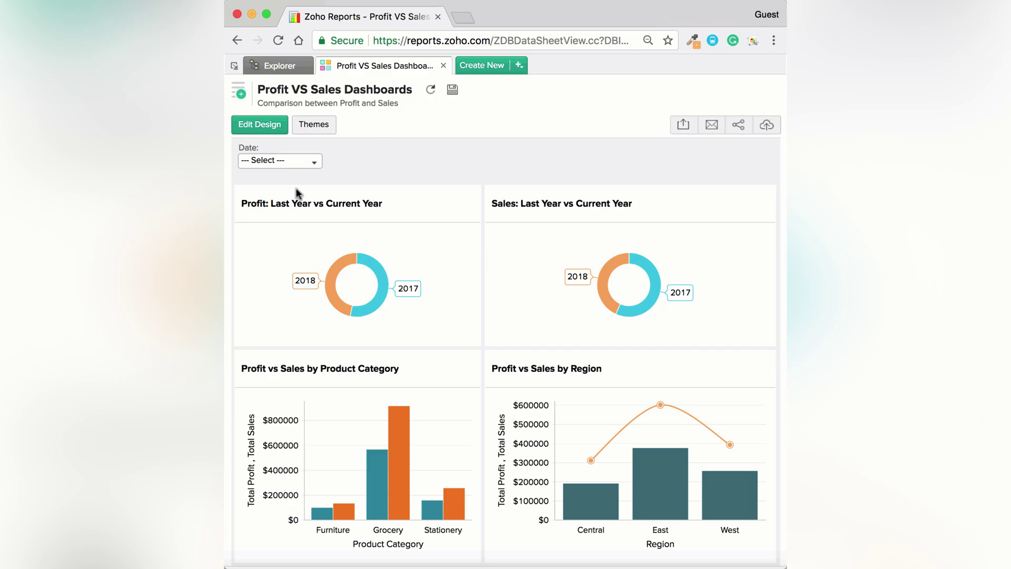
click(300, 164)
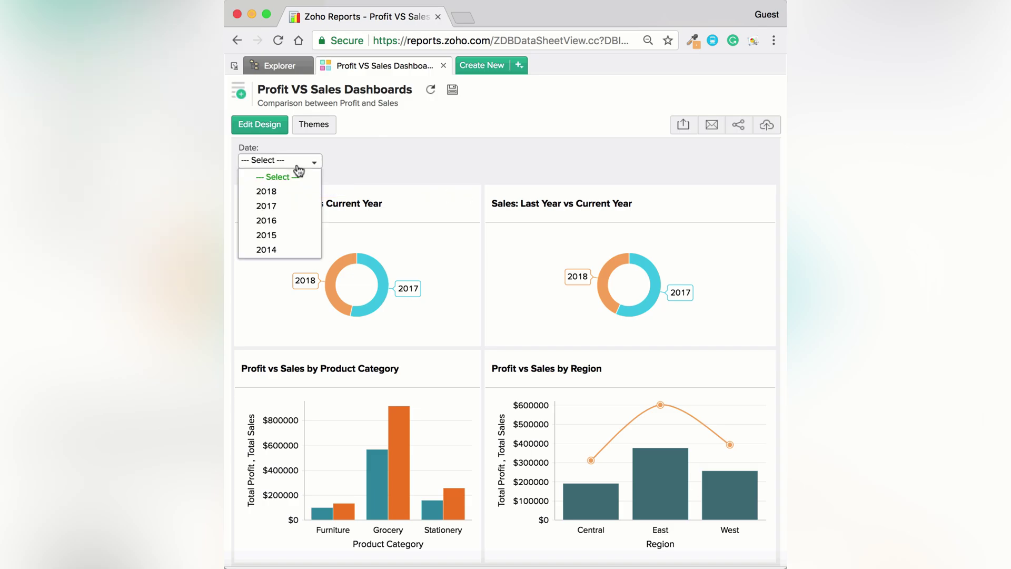
click(298, 192)
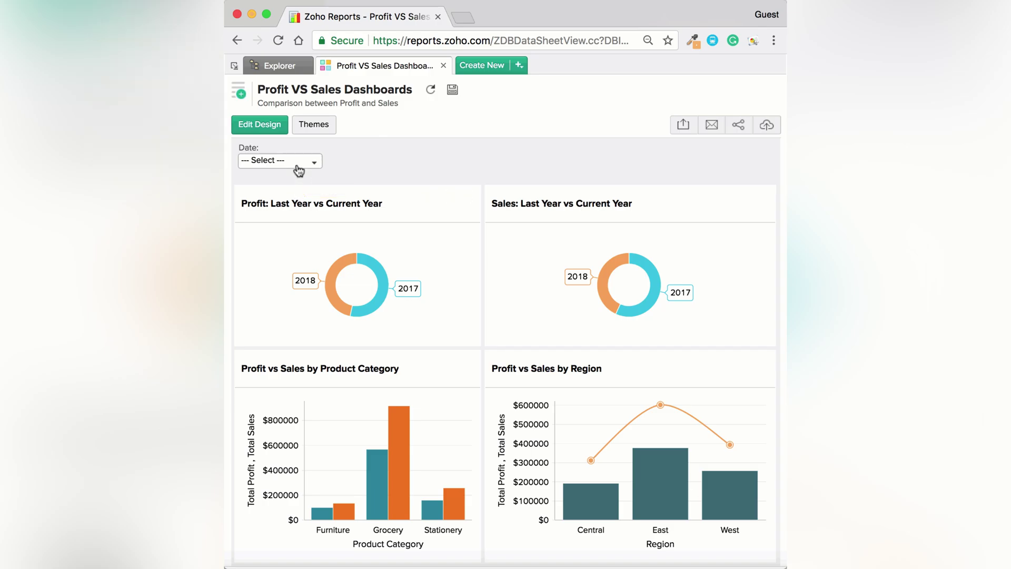
click(298, 163)
click(296, 164)
click(299, 196)
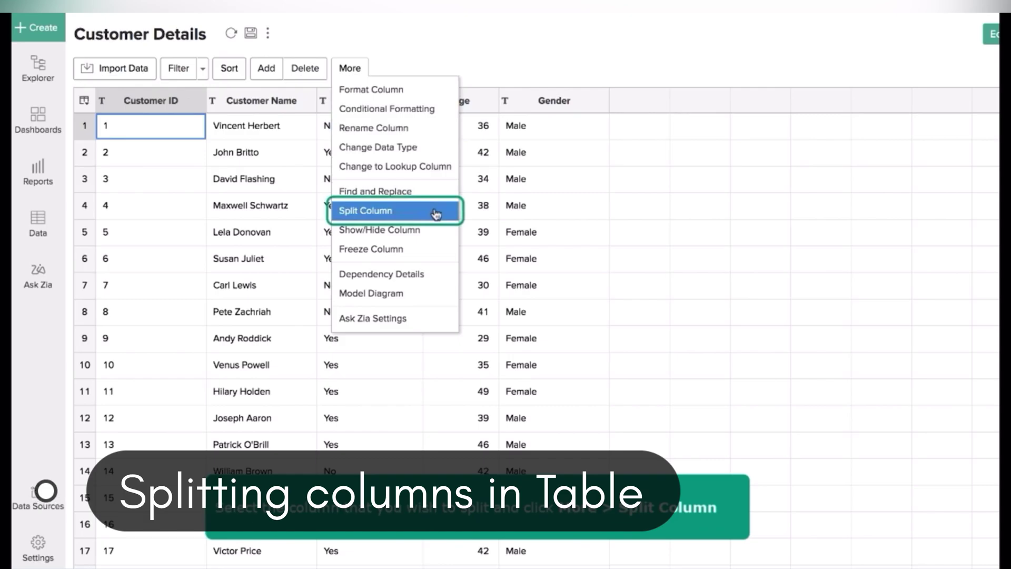
Split Customer Name at the first space separator and preview the result.
click(508, 68)
right_click(289, 100)
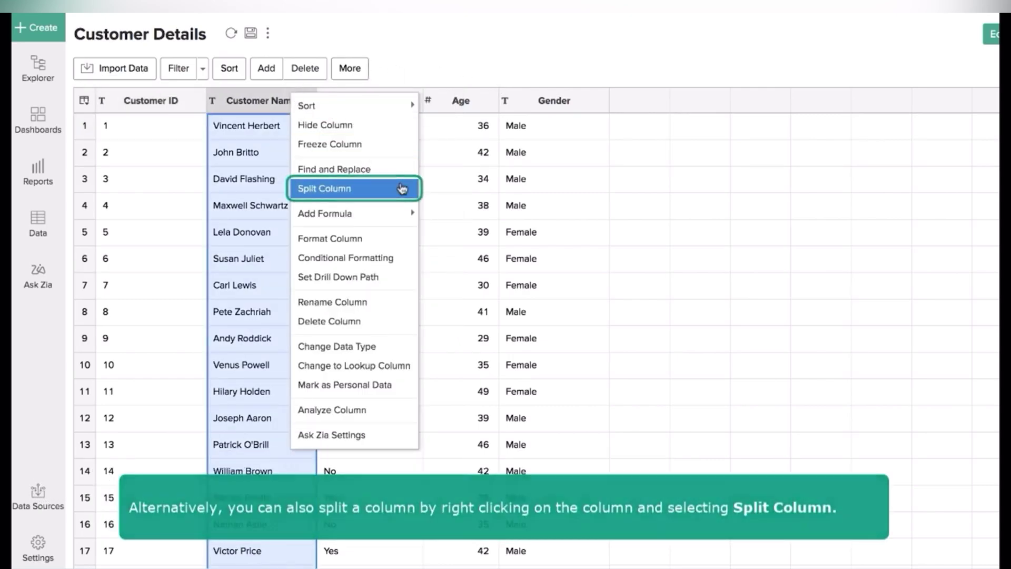
click(402, 188)
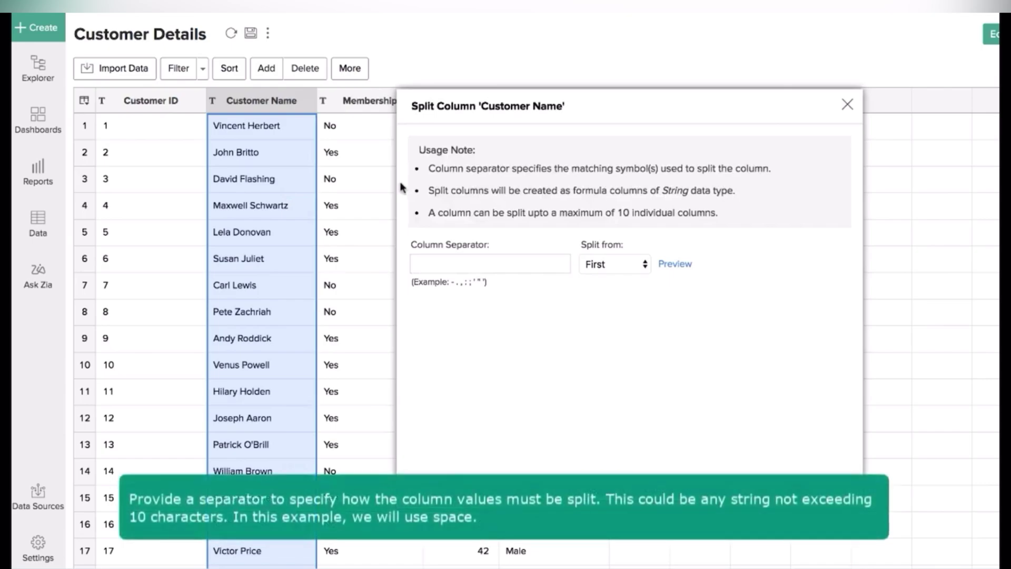
click(447, 263)
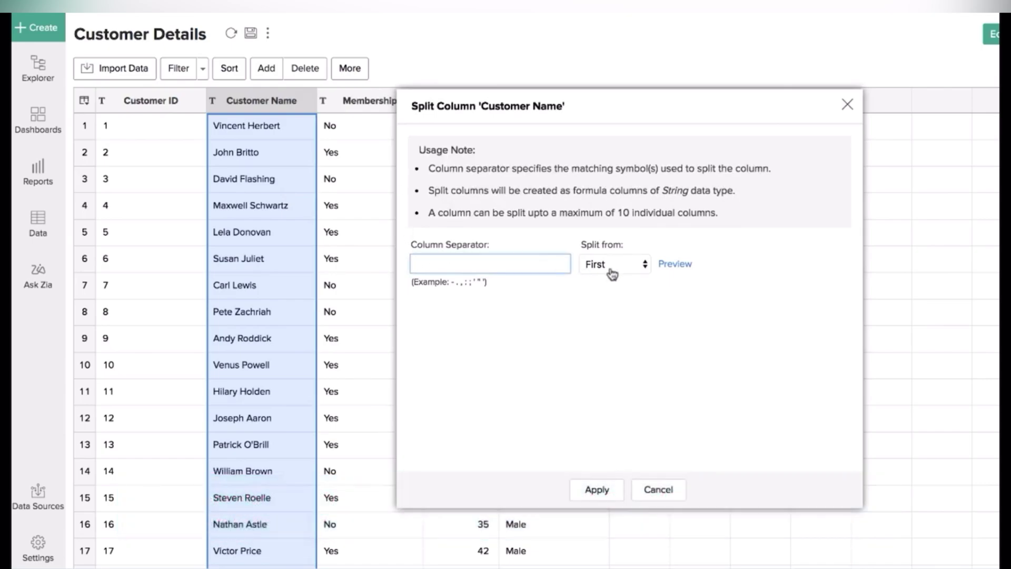
click(645, 268)
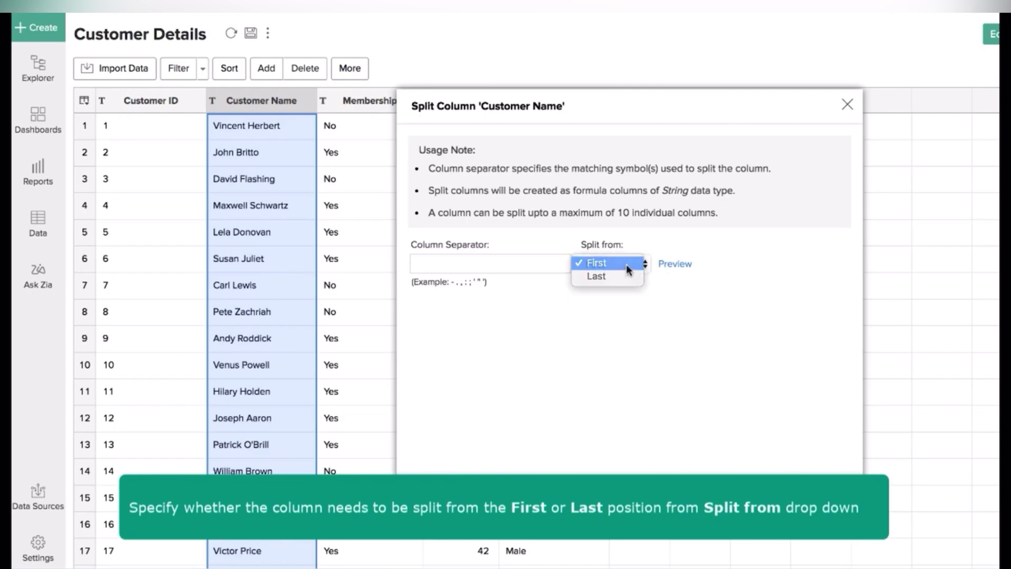
click(635, 263)
click(677, 264)
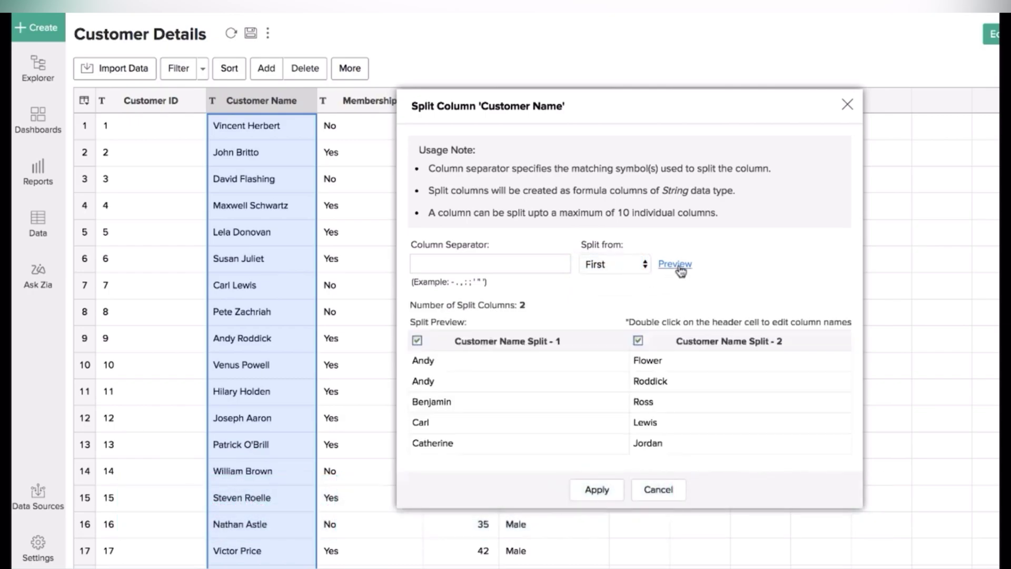
Rename the split columns to 'First Name' and 'Last Name' and apply.
double_click(548, 340)
text(First Name)
double_click(759, 341)
text(Last Name)
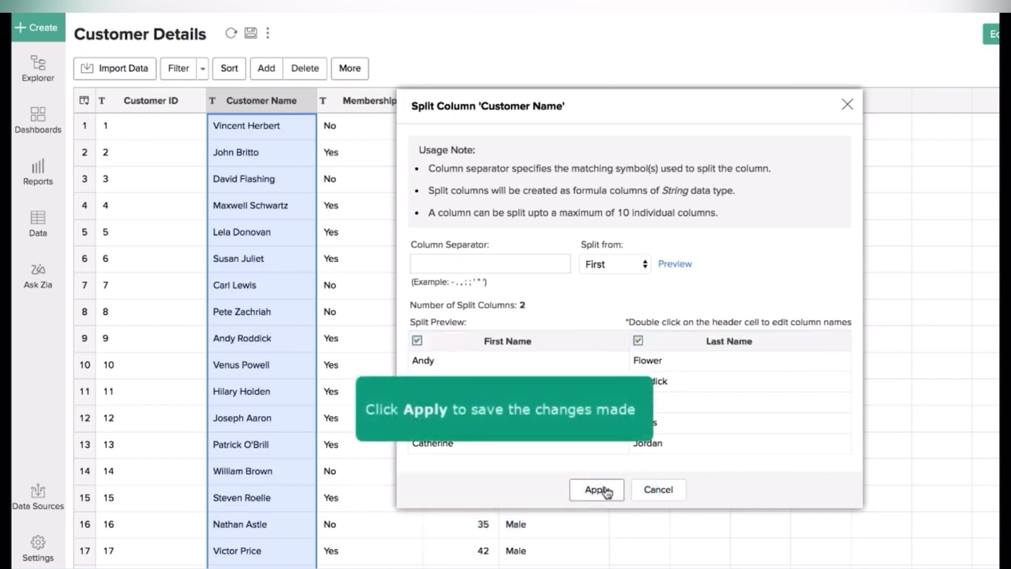
click(615, 493)
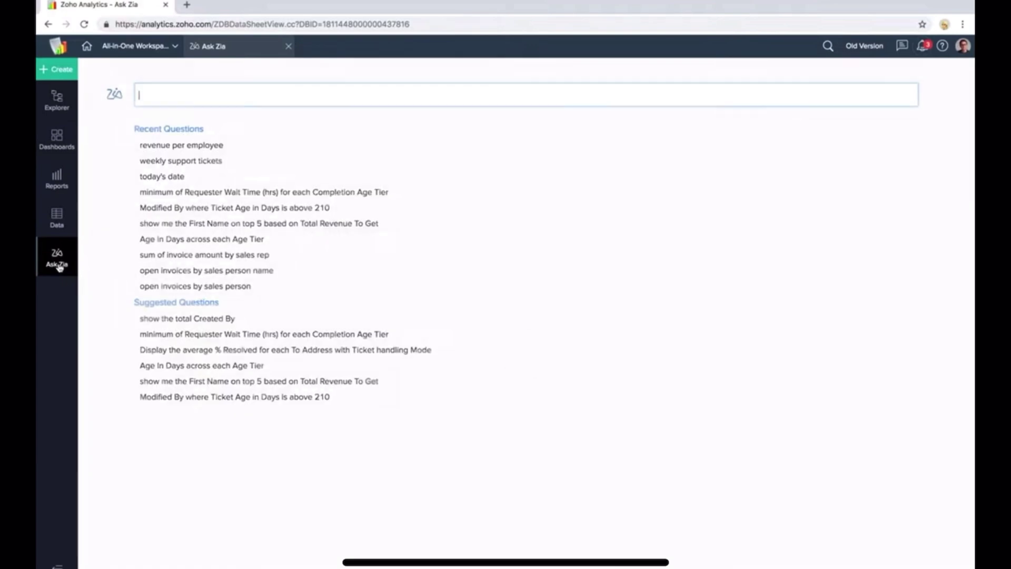
Ask Zia 'revenue by country', 'monthly revenue bar chart', then 'won vs expected revenue by month'.
click(200, 95)
text(revenue b)
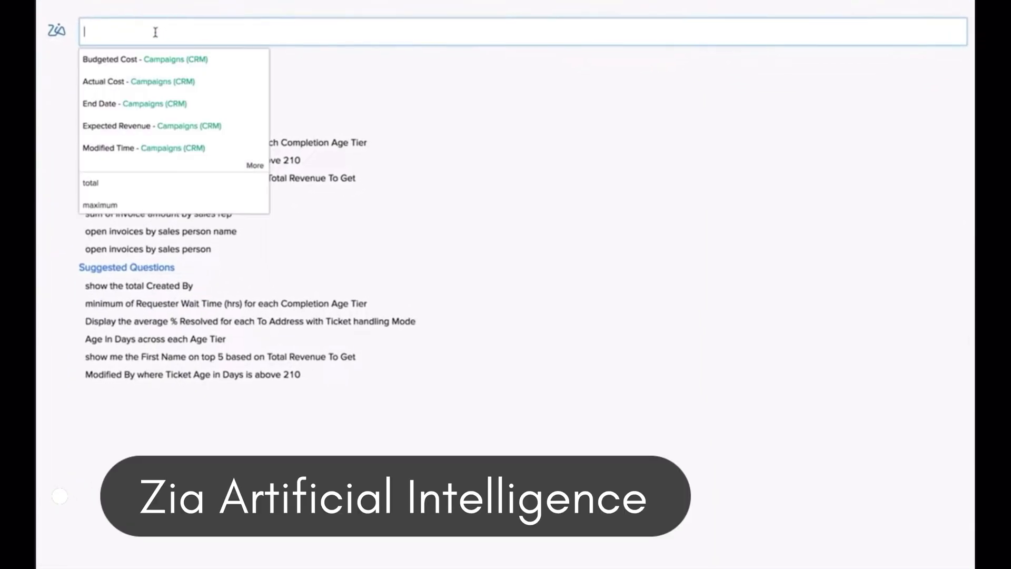
text(y country)
key(Return)
key(ctrl+a)
text(monthly revenue bar chart)
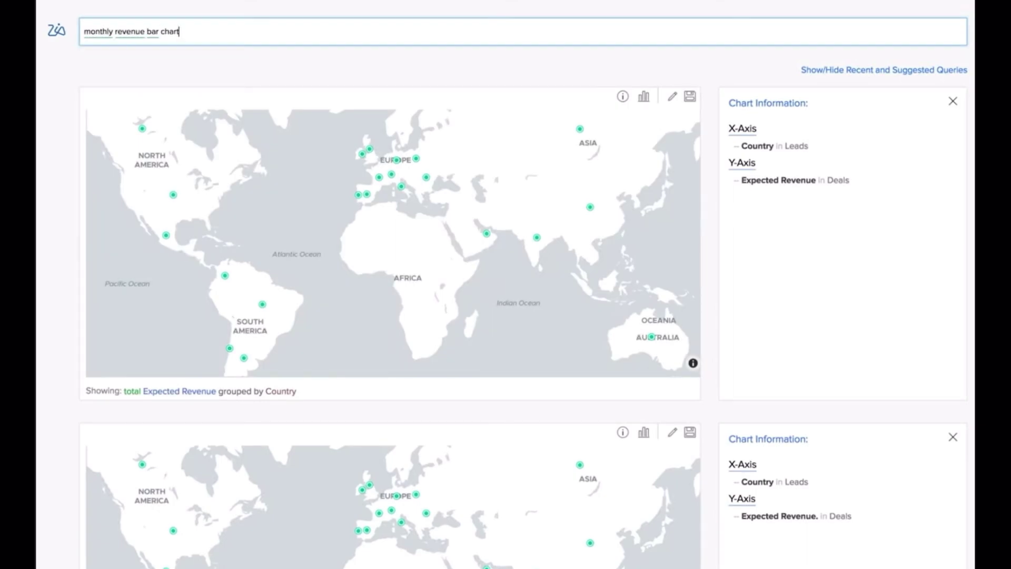
key(Return)
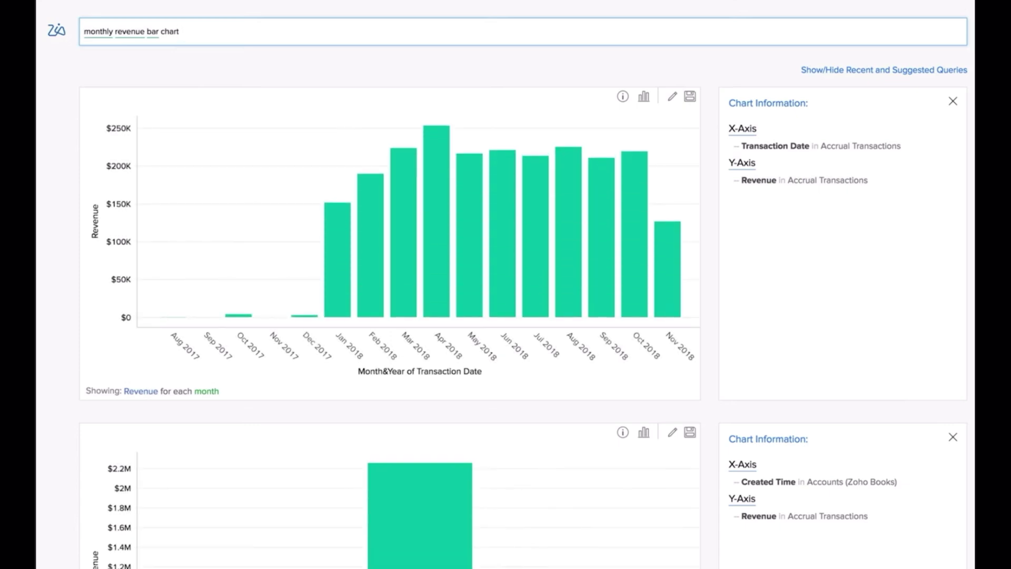
triple_click(178, 31)
text(won vs ex)
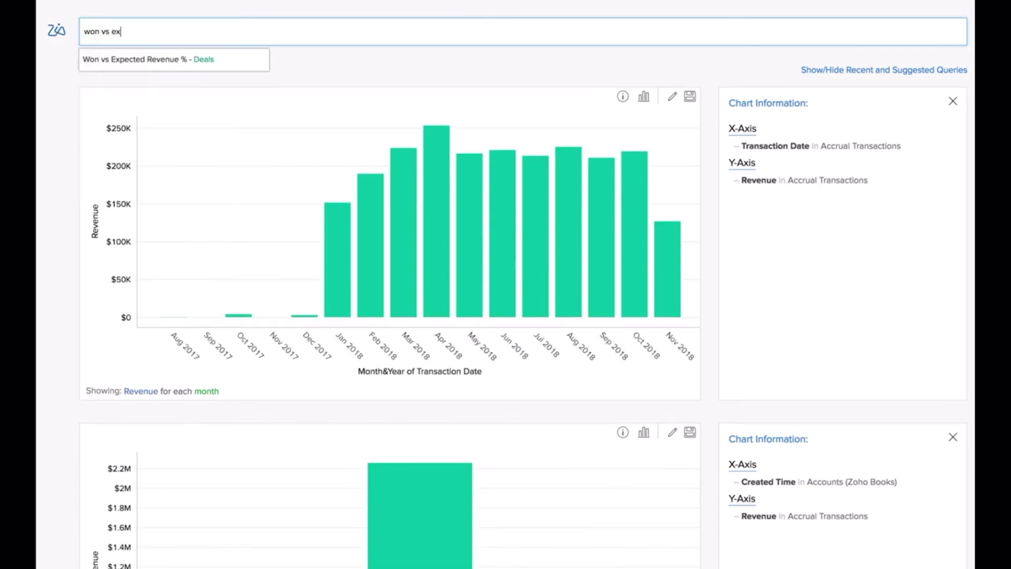
text(pected revenue by month)
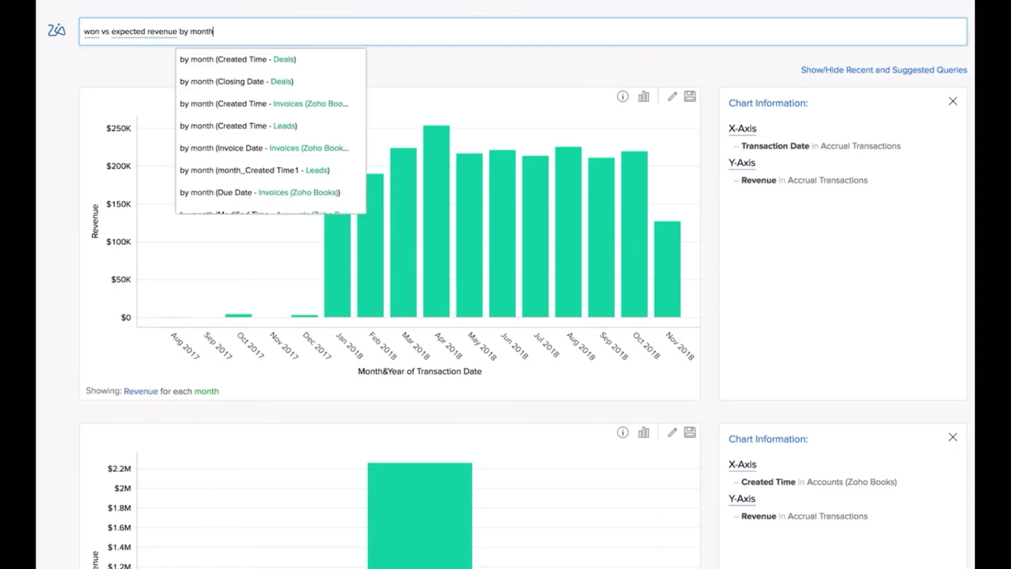
key(Return)
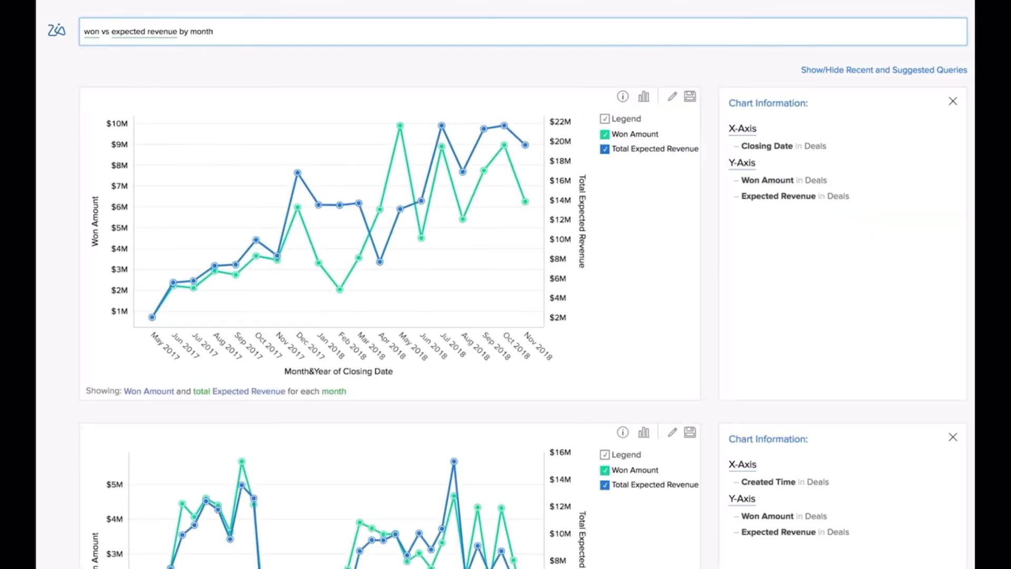